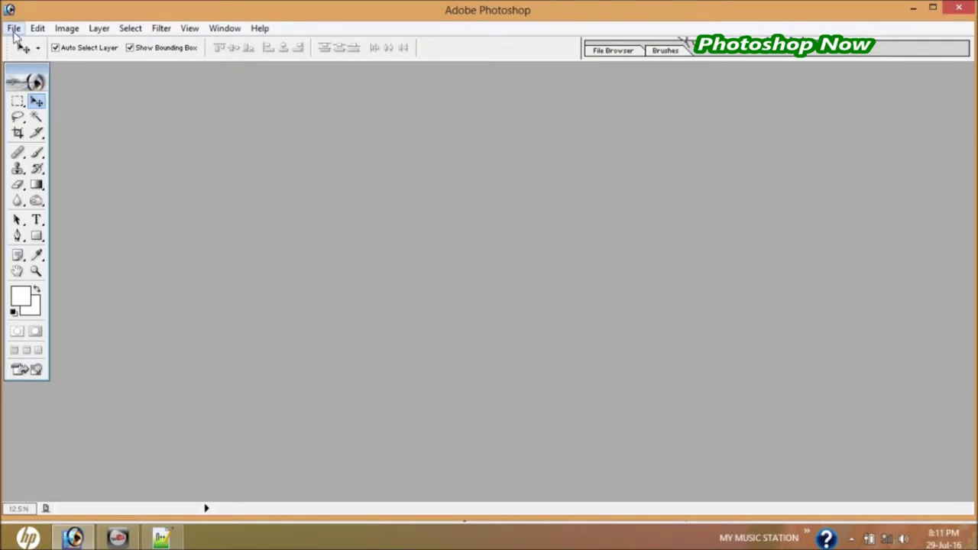
Open the dark-haired smiling portrait from the wallpapers folder and move its window right
{"action": "left_click", "coordinate": [14, 28]}
{"action": "left_click", "coordinate": [33, 63]}
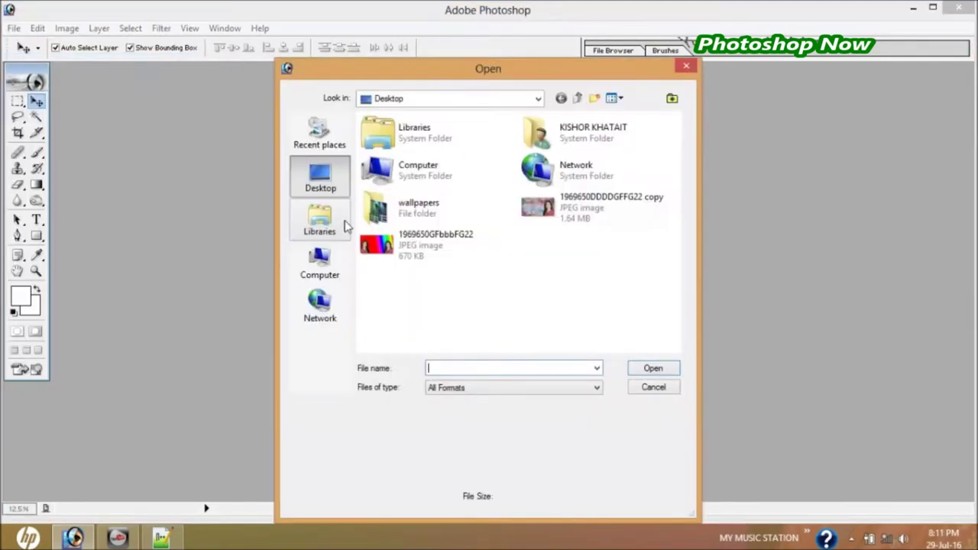
{"action": "double_click", "coordinate": [399, 204]}
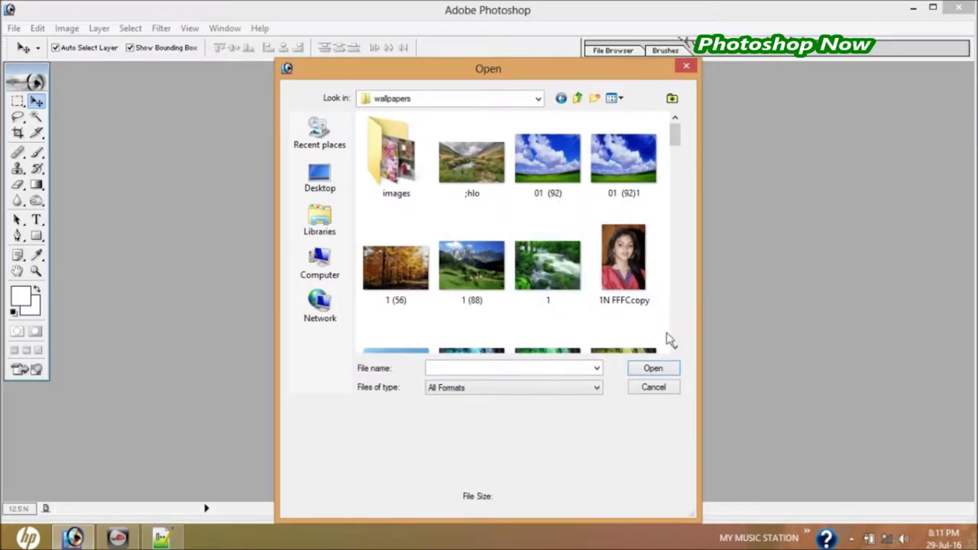
{"action": "left_click", "coordinate": [675, 348]}
{"action": "left_click", "coordinate": [675, 348]}
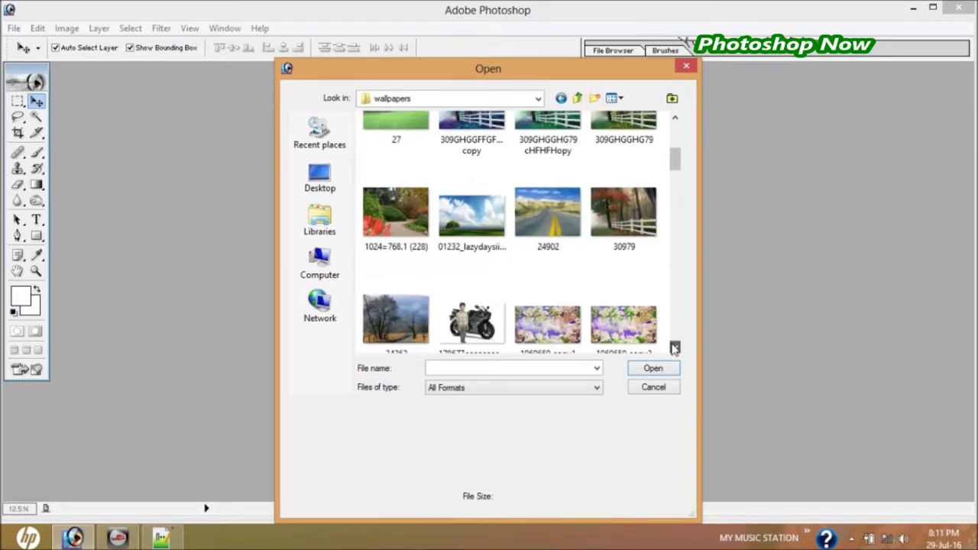
{"action": "left_click", "coordinate": [674, 348]}
{"action": "left_click", "coordinate": [675, 348]}
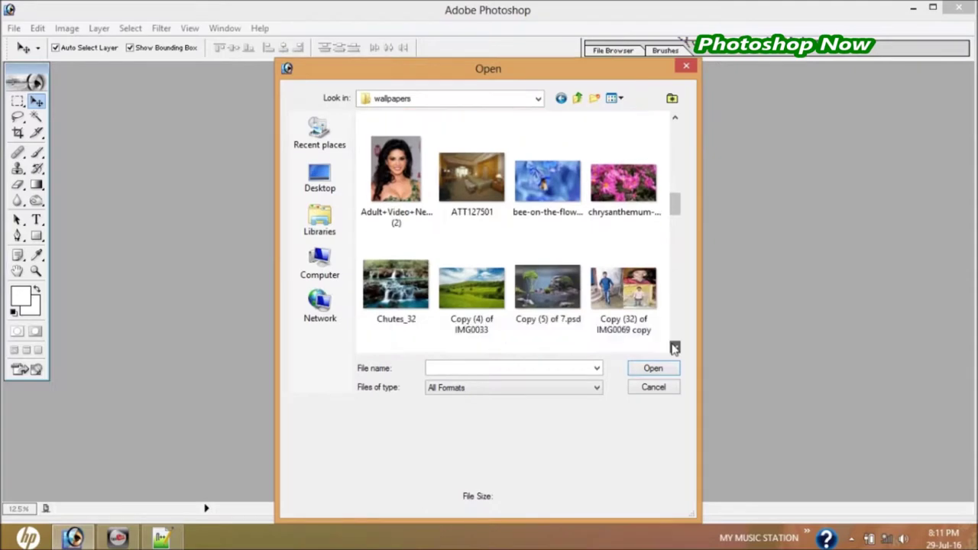
{"action": "left_click", "coordinate": [675, 347]}
{"action": "left_click", "coordinate": [675, 348]}
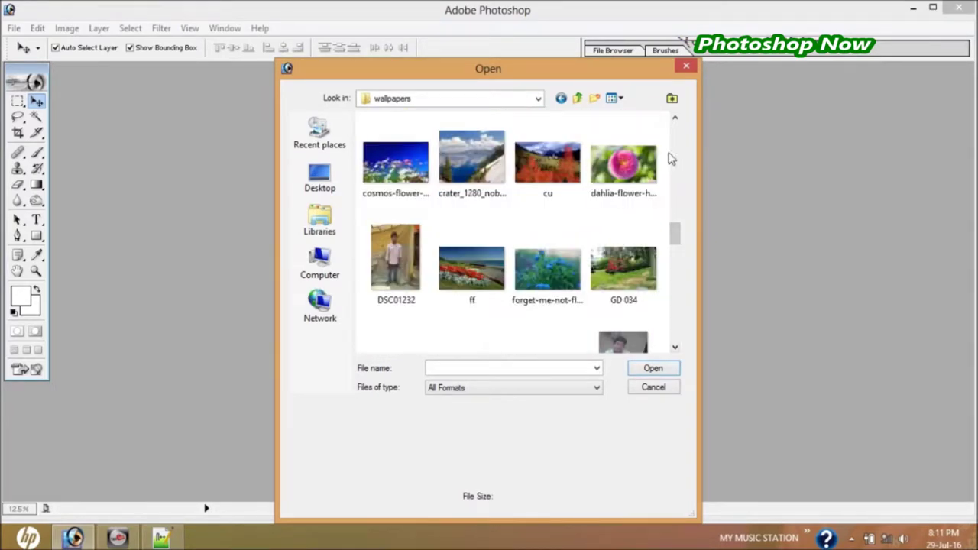
{"action": "left_click", "coordinate": [675, 119]}
{"action": "left_click", "coordinate": [674, 120]}
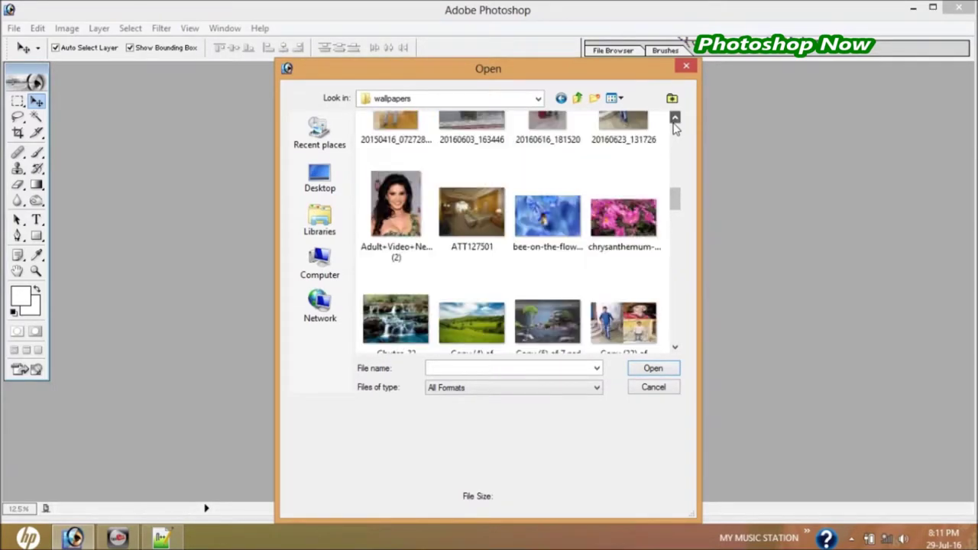
{"action": "double_click", "coordinate": [399, 221]}
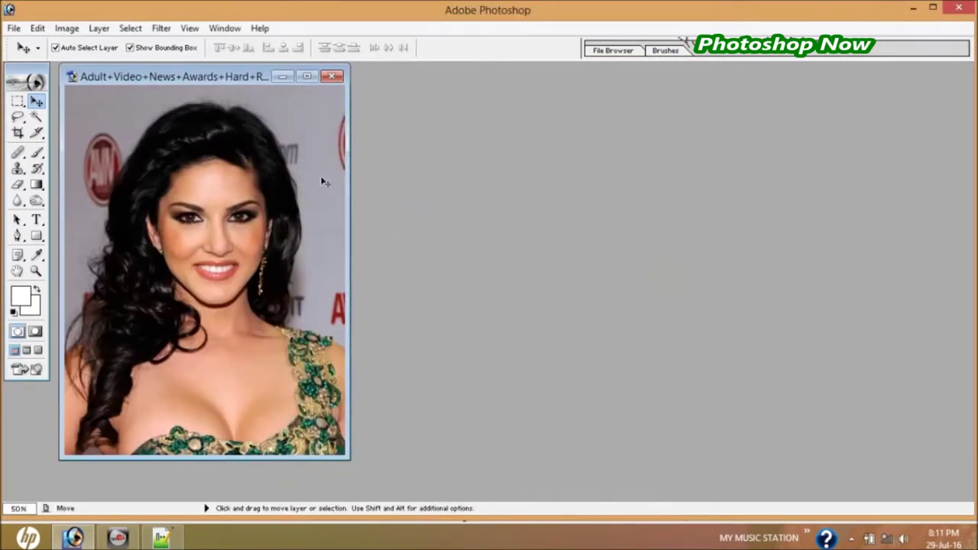
{"action": "left_click_drag", "start_coordinate": [168, 76], "coordinate": [389, 68]}
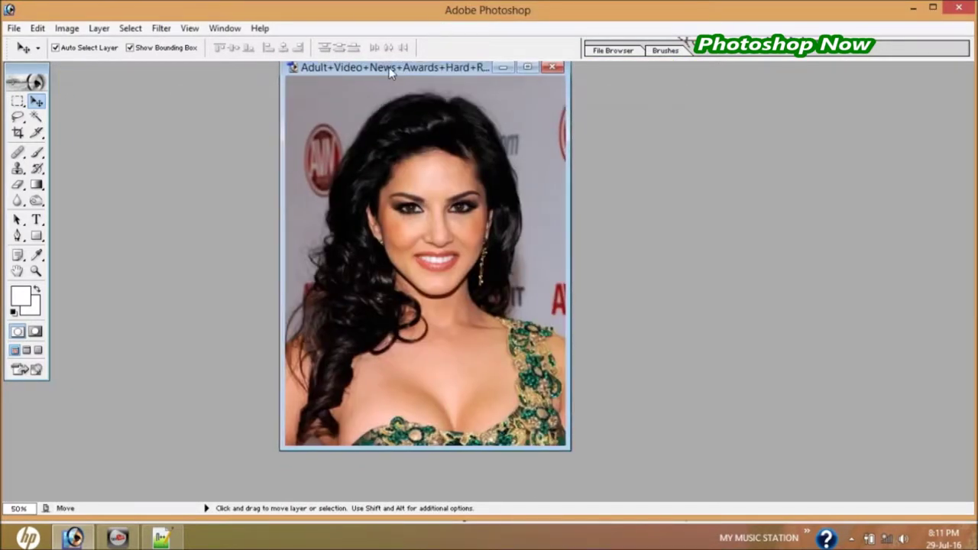
Open 1N FFFCcopy.JPG from the same folder as a second document
{"action": "left_click", "coordinate": [13, 28]}
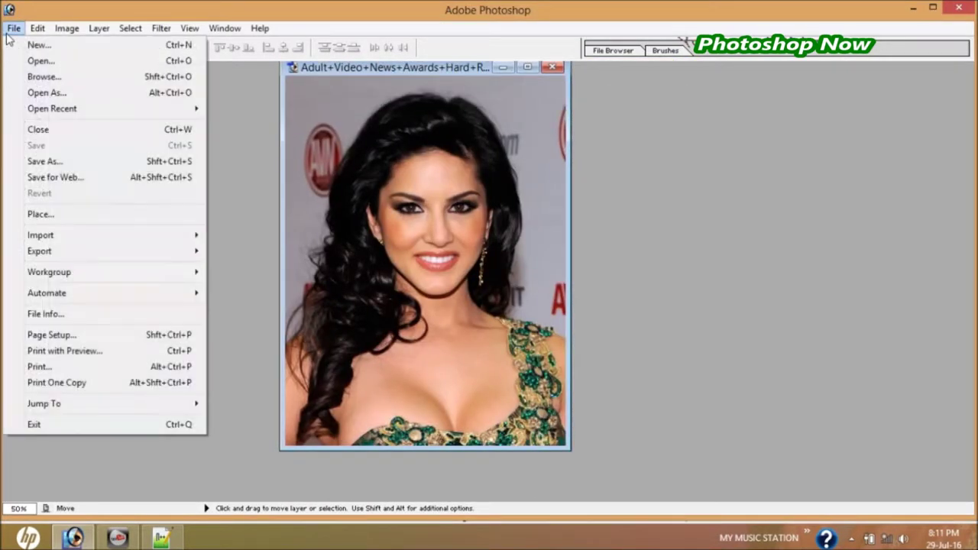
{"action": "left_click", "coordinate": [74, 68]}
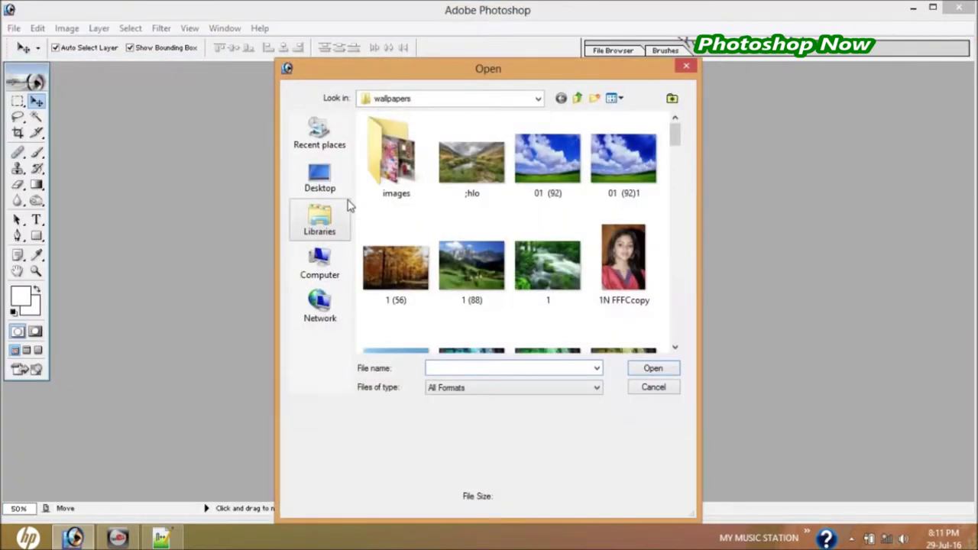
{"action": "left_click", "coordinate": [620, 281]}
{"action": "double_click", "coordinate": [620, 280]}
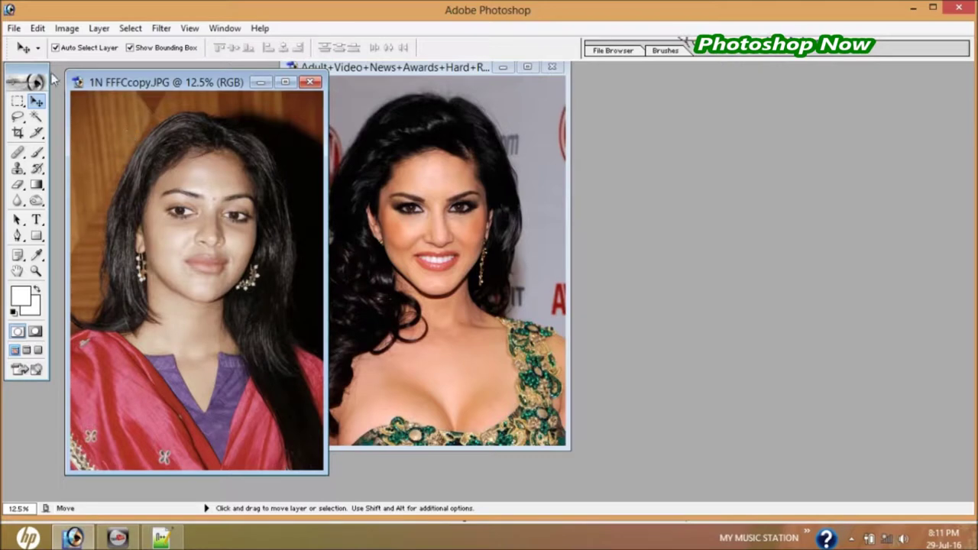
{"action": "left_click", "coordinate": [14, 28]}
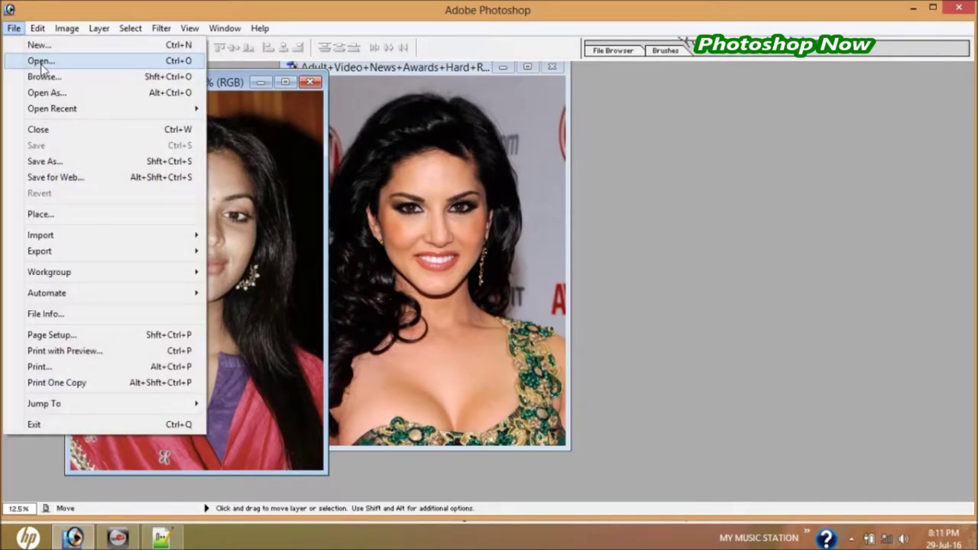
Open sakura-flower-hd-wallpaper-2880x1800-37301.jpg and move its window aside to uncover the portraits
{"action": "left_click", "coordinate": [41, 63]}
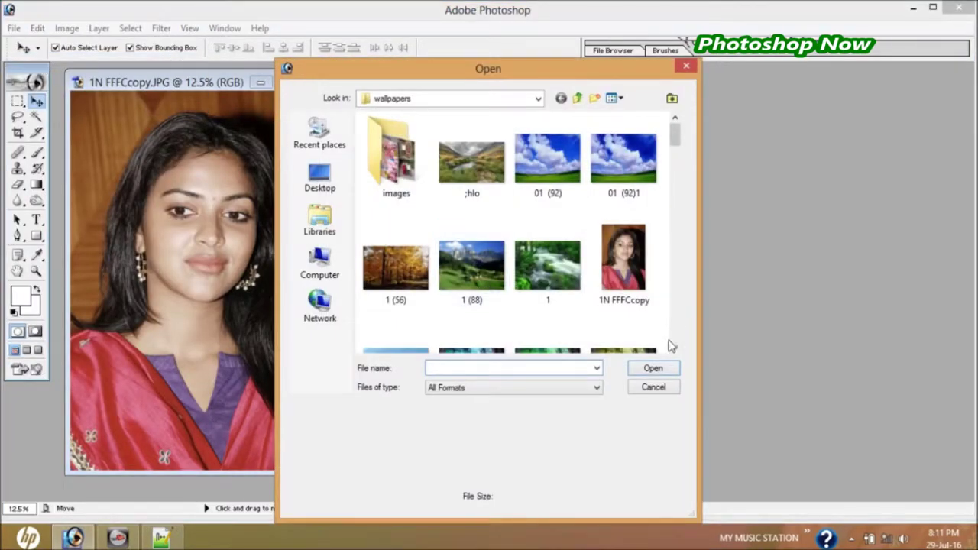
{"action": "left_click", "coordinate": [675, 348]}
{"action": "left_click", "coordinate": [675, 349]}
{"action": "left_click", "coordinate": [675, 348]}
{"action": "left_click", "coordinate": [675, 349]}
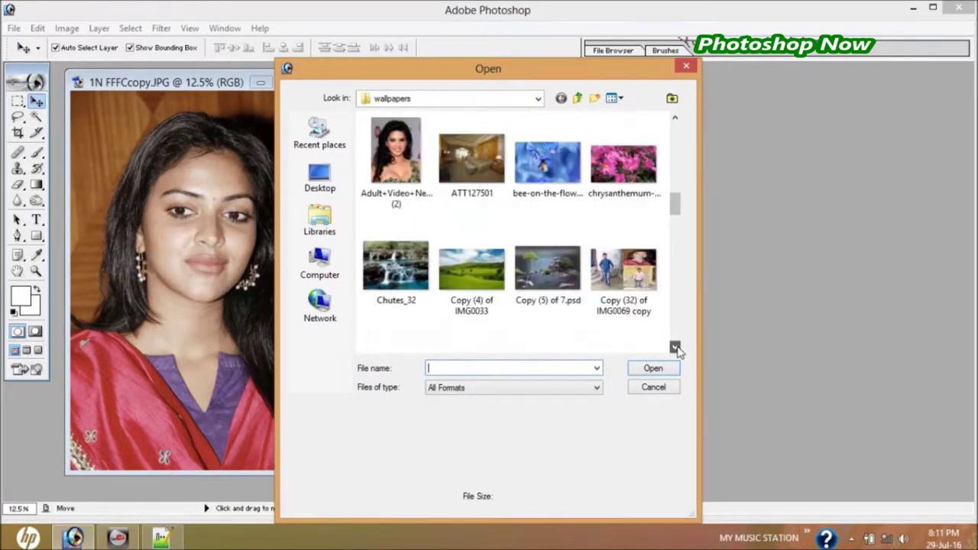
{"action": "left_click", "coordinate": [676, 348]}
{"action": "left_click", "coordinate": [675, 349]}
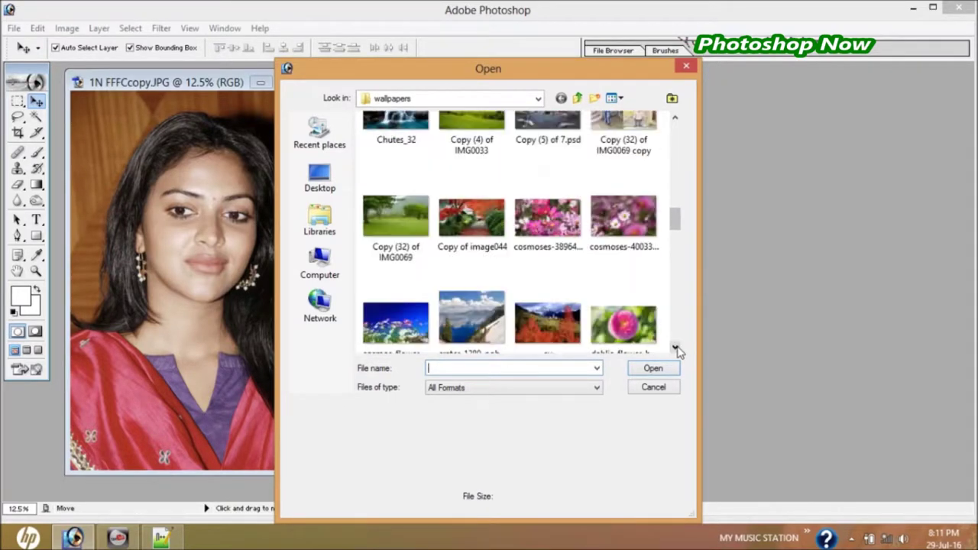
{"action": "left_click", "coordinate": [675, 348]}
{"action": "left_click", "coordinate": [675, 349]}
{"action": "left_click", "coordinate": [675, 349]}
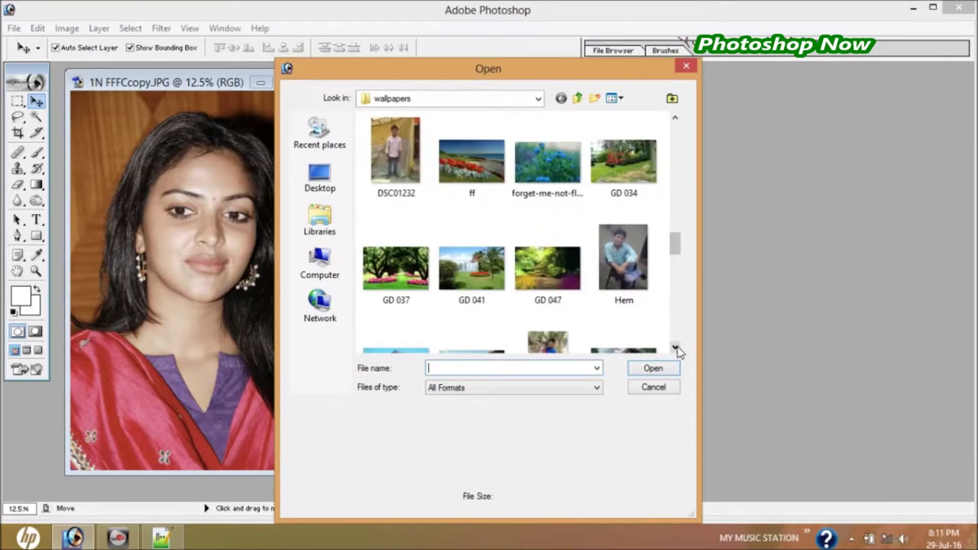
{"action": "left_click", "coordinate": [675, 348]}
{"action": "left_click", "coordinate": [675, 348]}
{"action": "left_click", "coordinate": [675, 348]}
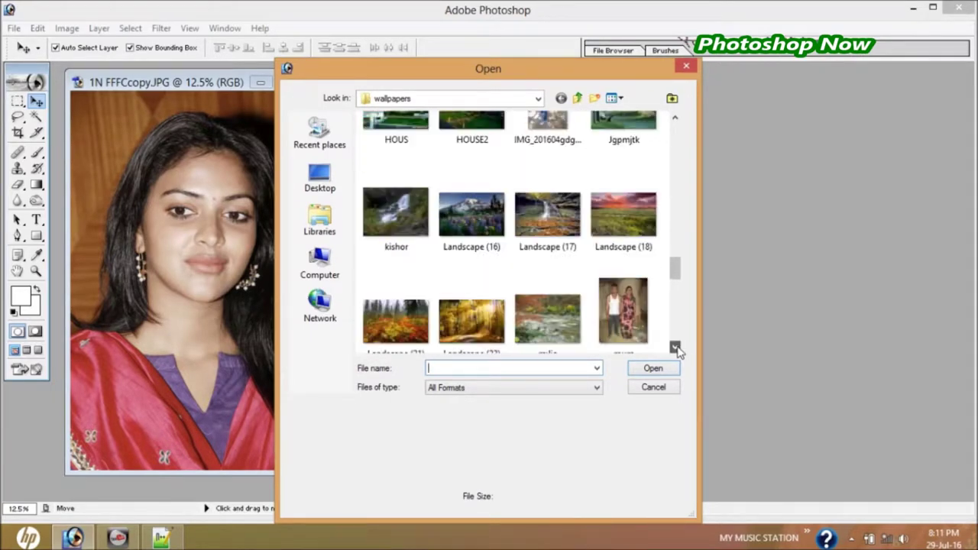
{"action": "left_click", "coordinate": [675, 349]}
{"action": "left_click", "coordinate": [675, 348]}
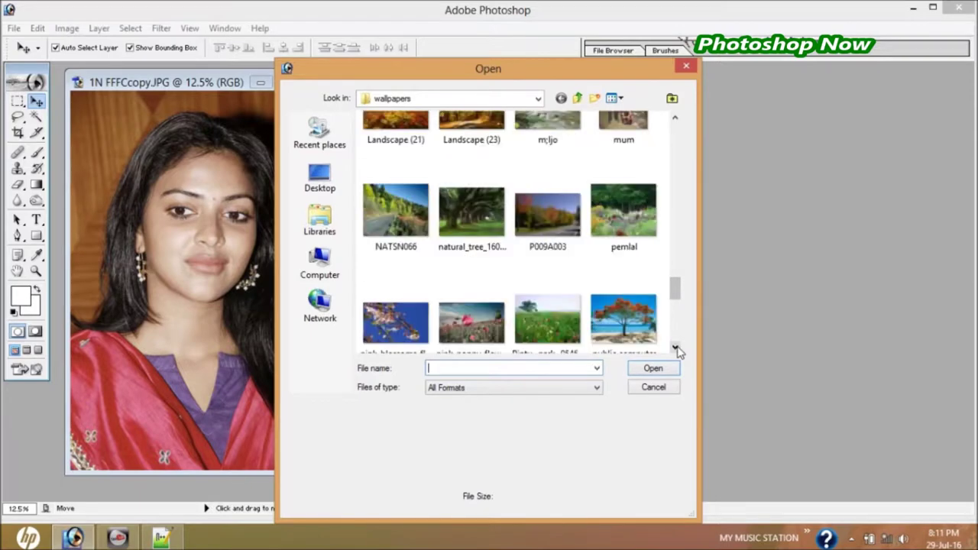
{"action": "left_click", "coordinate": [675, 348]}
{"action": "left_click", "coordinate": [676, 349]}
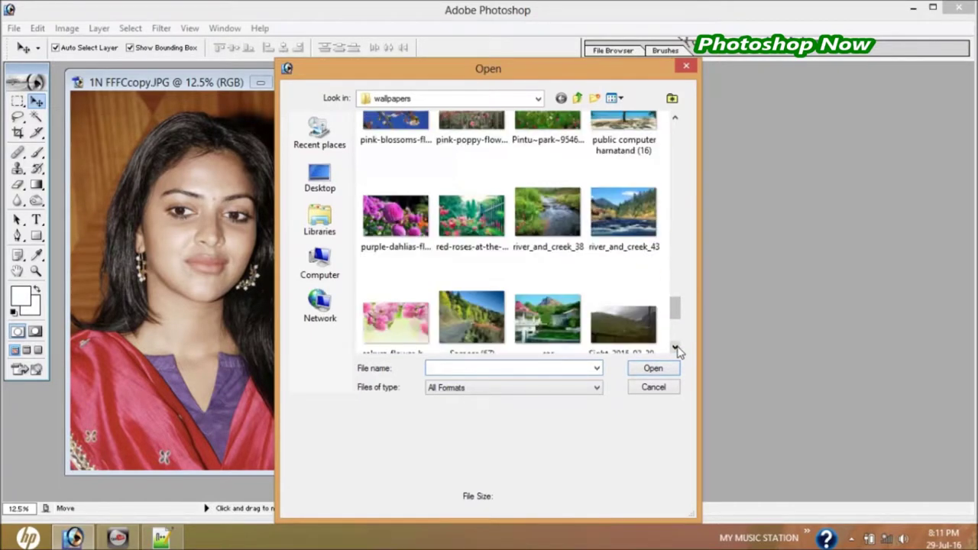
{"action": "left_click", "coordinate": [675, 348]}
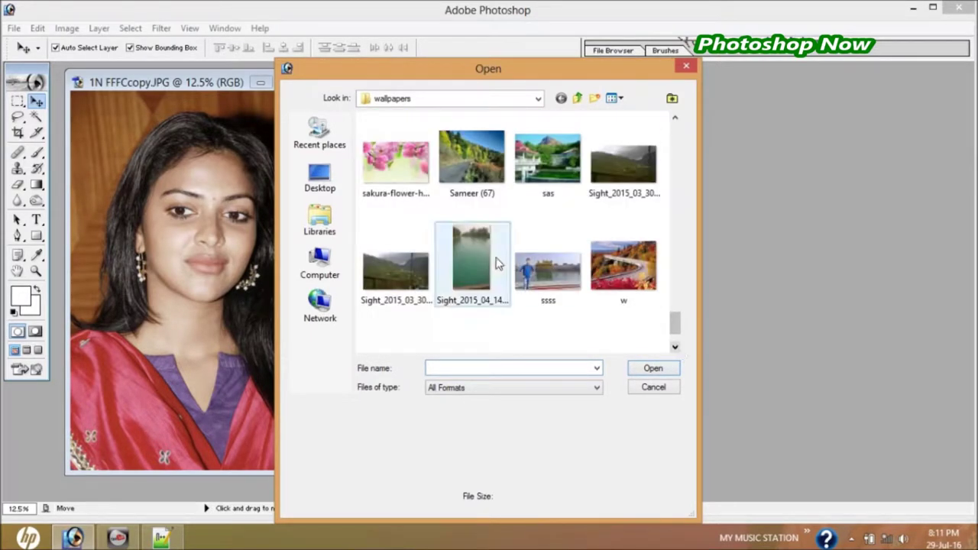
{"action": "double_click", "coordinate": [395, 160]}
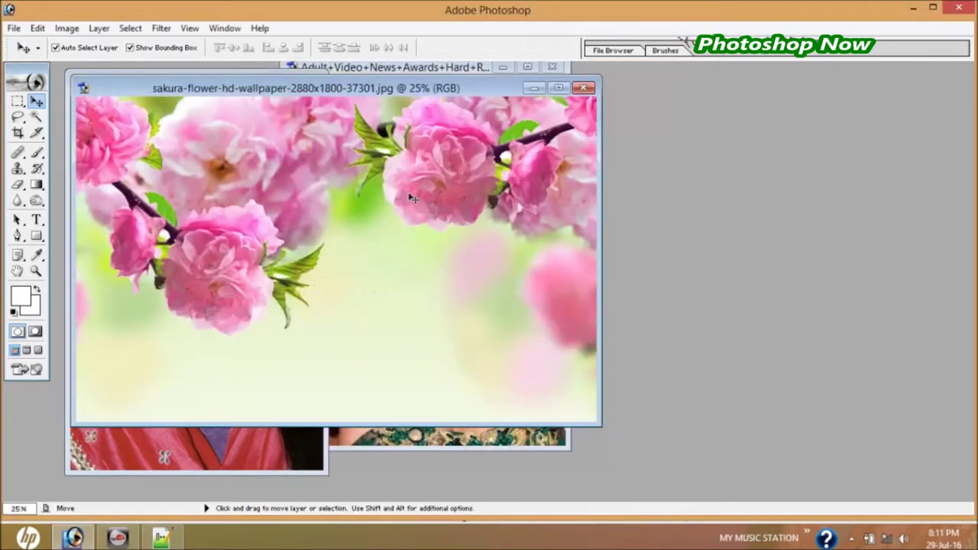
{"action": "mouse_move", "coordinate": [315, 93]}
{"action": "left_mouse_down"}
{"action": "mouse_move", "coordinate": [674, 110]}
{"action": "mouse_move", "coordinate": [666, 106]}
{"action": "left_mouse_up"}
{"action": "left_click", "coordinate": [332, 201]}
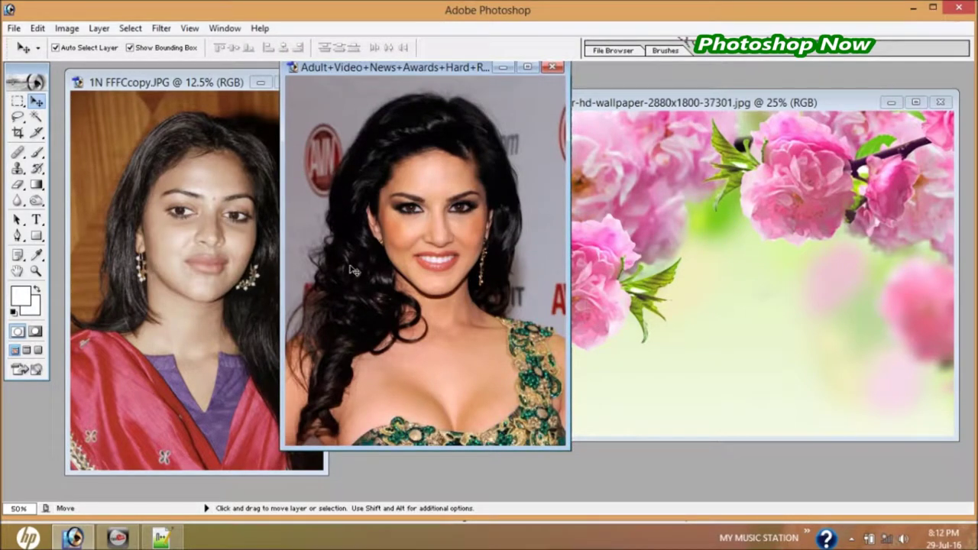
Trace a freehand Lasso outline around the smiling woman's head and hair
{"action": "left_click", "coordinate": [18, 116]}
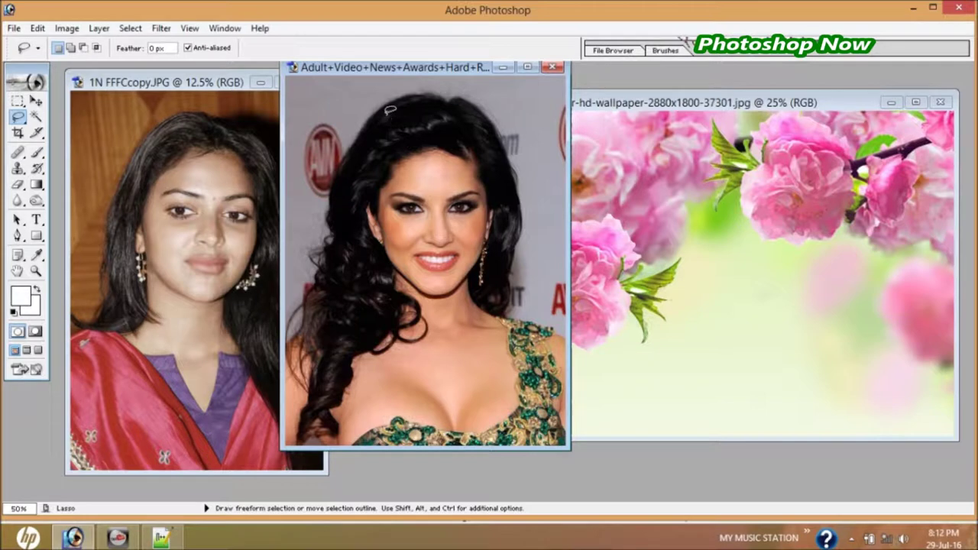
{"action": "left_click_drag", "start_coordinate": [407, 103], "coordinate": [437, 98]}
{"action": "left_click_drag", "start_coordinate": [451, 107], "coordinate": [457, 101]}
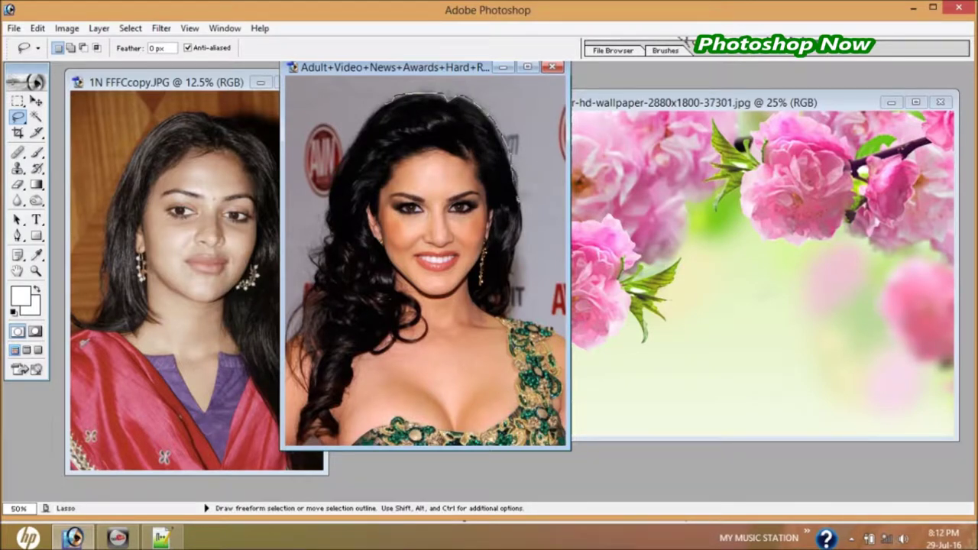
{"action": "left_click_drag", "start_coordinate": [521, 200], "coordinate": [527, 233]}
{"action": "left_click_drag", "start_coordinate": [563, 349], "coordinate": [563, 453]}
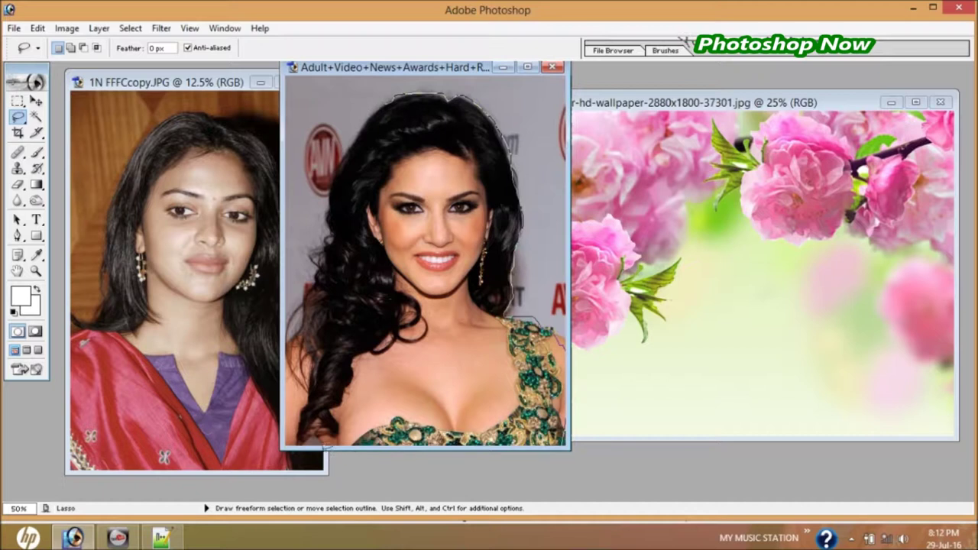
{"action": "mouse_move", "coordinate": [318, 441]}
{"action": "left_mouse_down"}
{"action": "mouse_move", "coordinate": [293, 450]}
{"action": "mouse_move", "coordinate": [294, 338]}
{"action": "mouse_move", "coordinate": [321, 272]}
{"action": "left_mouse_up"}
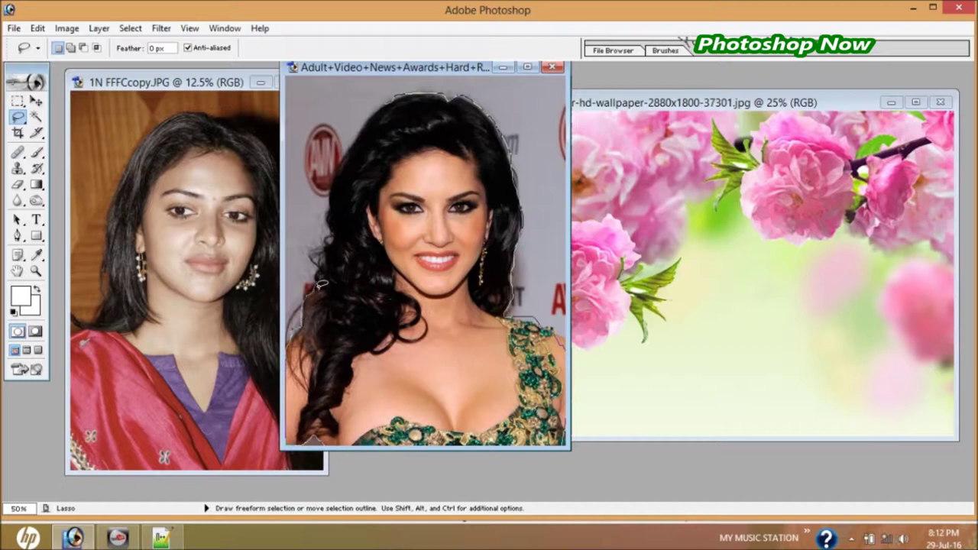
{"action": "mouse_move", "coordinate": [312, 256]}
{"action": "left_mouse_down"}
{"action": "mouse_move", "coordinate": [327, 246]}
{"action": "mouse_move", "coordinate": [328, 189]}
{"action": "mouse_move", "coordinate": [341, 167]}
{"action": "mouse_move", "coordinate": [407, 88]}
{"action": "left_mouse_up"}
Feather the smiling woman's selection to soften its edges
{"action": "right_click", "coordinate": [387, 208]}
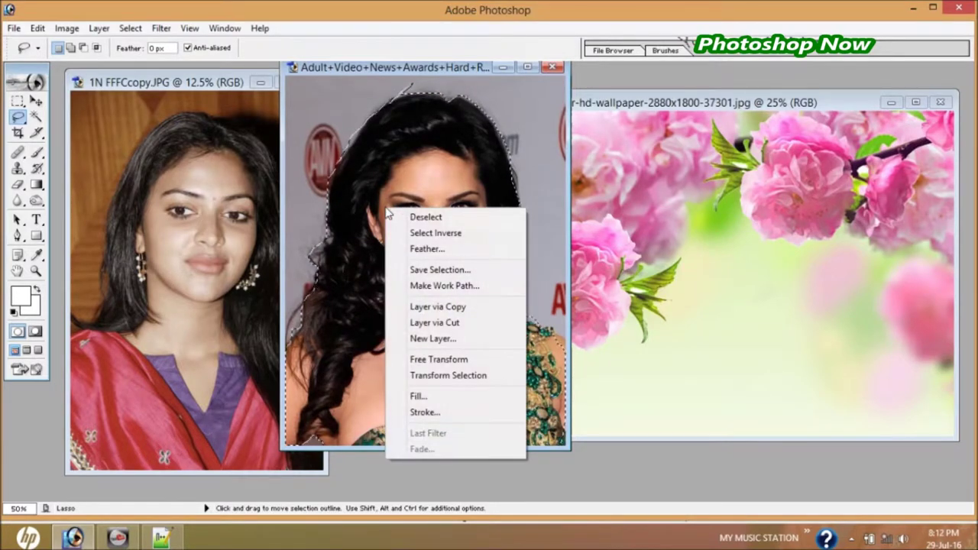
{"action": "left_click", "coordinate": [433, 251]}
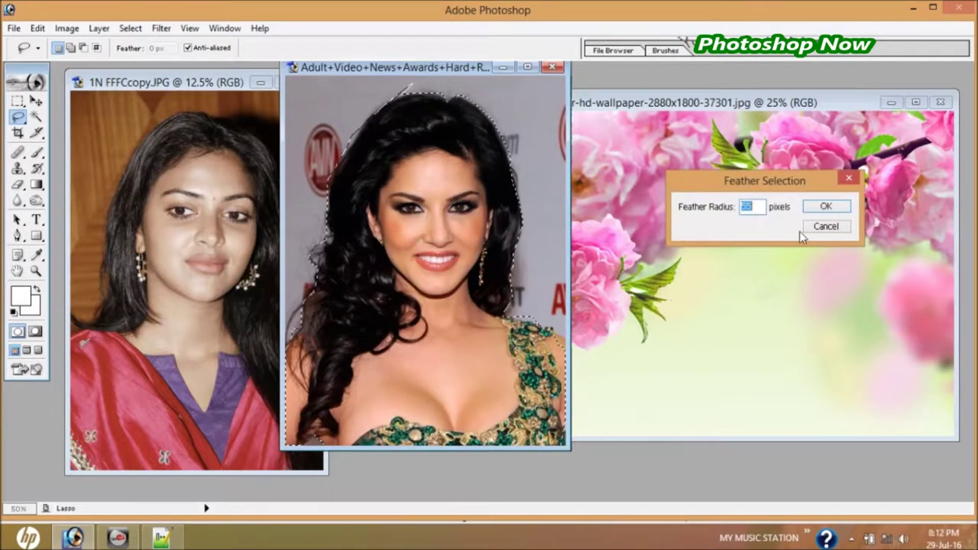
{"action": "key", "text": "Return"}
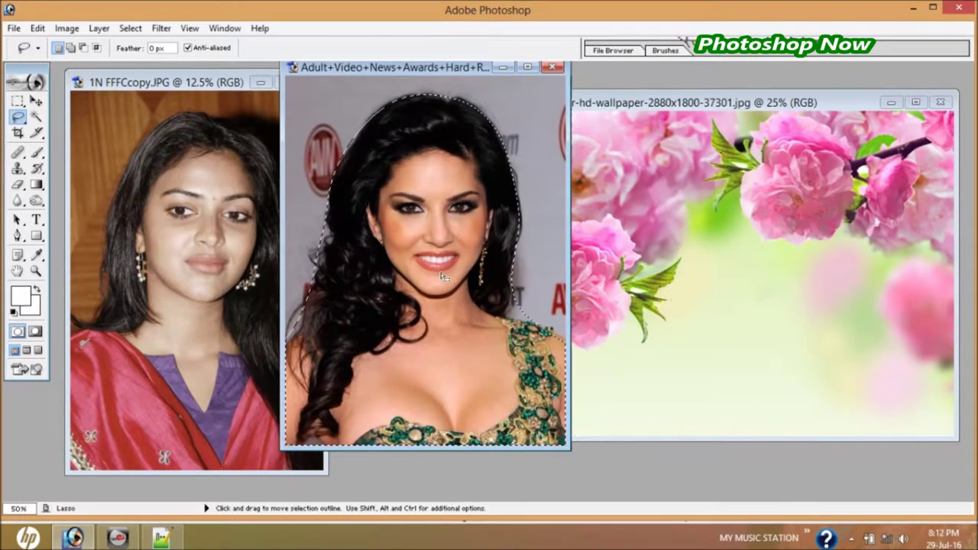
{"action": "left_click", "coordinate": [202, 256]}
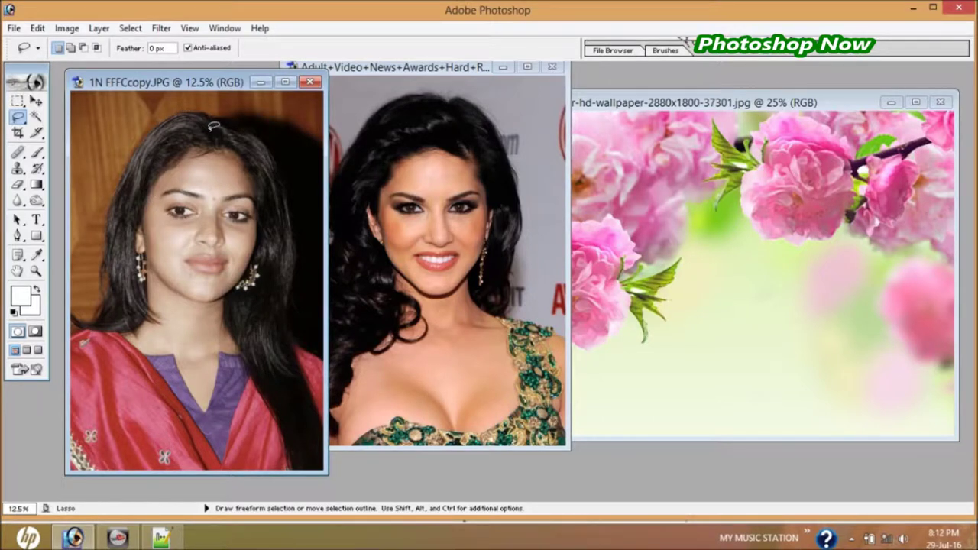
Trace a freehand Lasso outline around the girl in the red top
{"action": "mouse_move", "coordinate": [222, 120]}
{"action": "left_mouse_down"}
{"action": "mouse_move", "coordinate": [273, 164]}
{"action": "mouse_move", "coordinate": [298, 272]}
{"action": "mouse_move", "coordinate": [295, 321]}
{"action": "mouse_move", "coordinate": [325, 363]}
{"action": "left_mouse_up"}
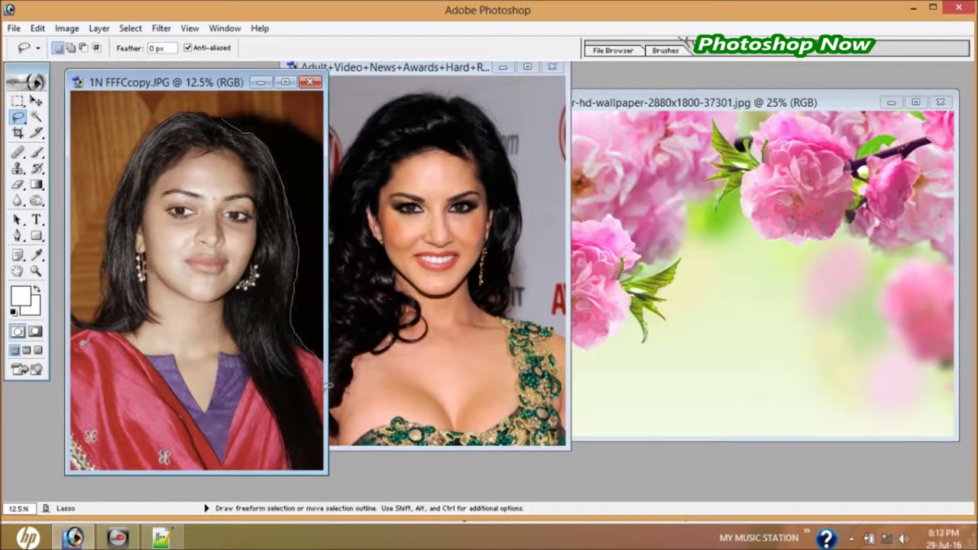
{"action": "left_click_drag", "start_coordinate": [333, 448], "coordinate": [324, 475]}
{"action": "left_click_drag", "start_coordinate": [76, 344], "coordinate": [76, 365]}
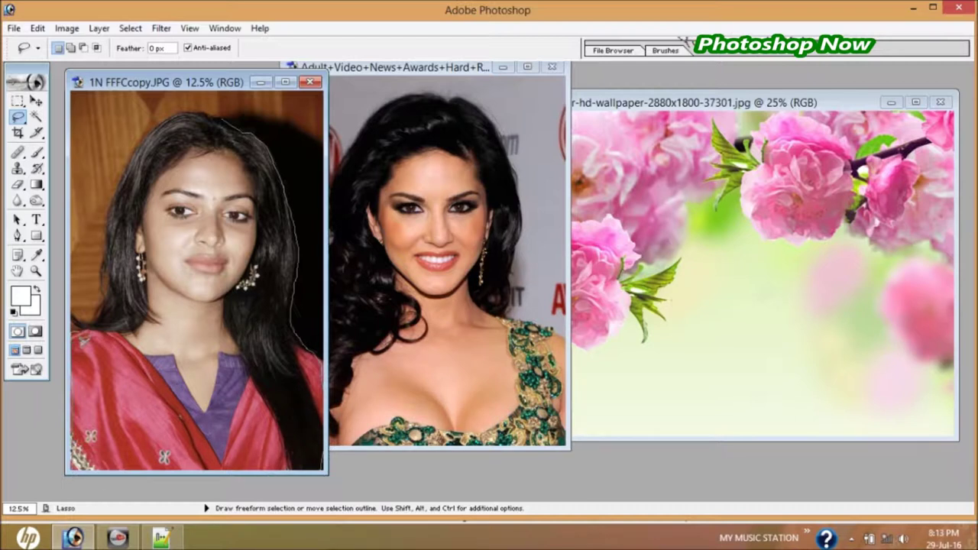
{"action": "mouse_move", "coordinate": [80, 325]}
{"action": "left_mouse_down"}
{"action": "mouse_move", "coordinate": [110, 295]}
{"action": "mouse_move", "coordinate": [112, 214]}
{"action": "mouse_move", "coordinate": [152, 132]}
{"action": "mouse_move", "coordinate": [206, 115]}
{"action": "mouse_move", "coordinate": [252, 144]}
{"action": "left_mouse_up"}
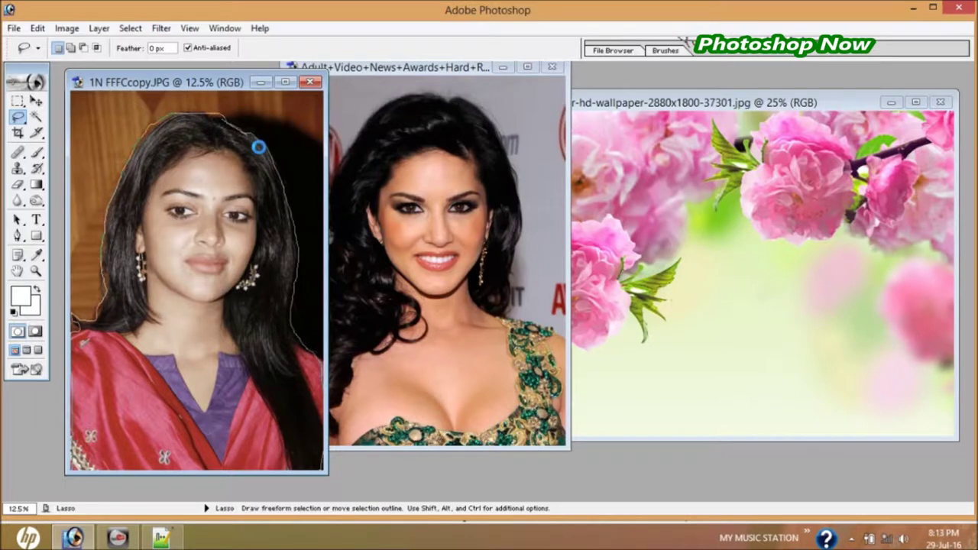
Feather the girl's selection to soften its edges
{"action": "right_click", "coordinate": [204, 179]}
{"action": "left_click", "coordinate": [252, 215]}
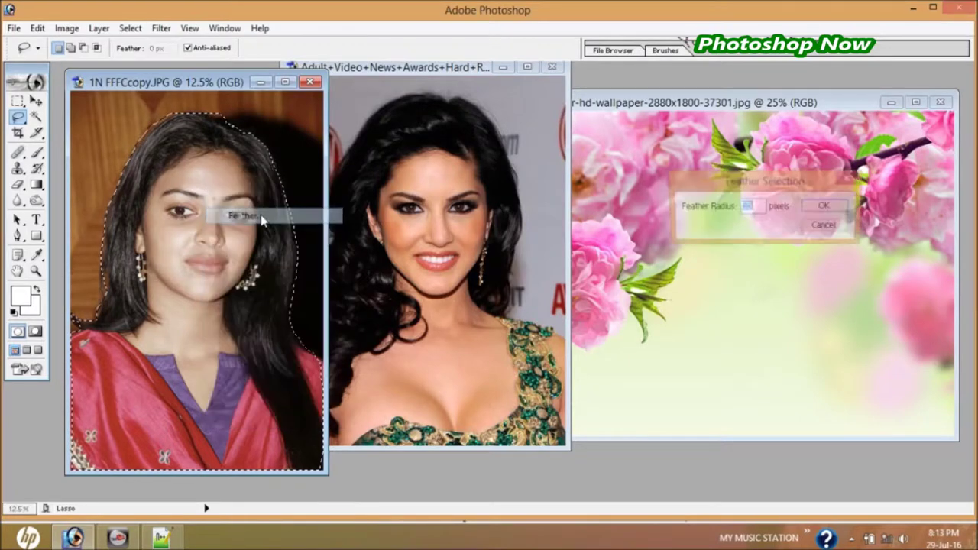
{"action": "key", "text": "Return"}
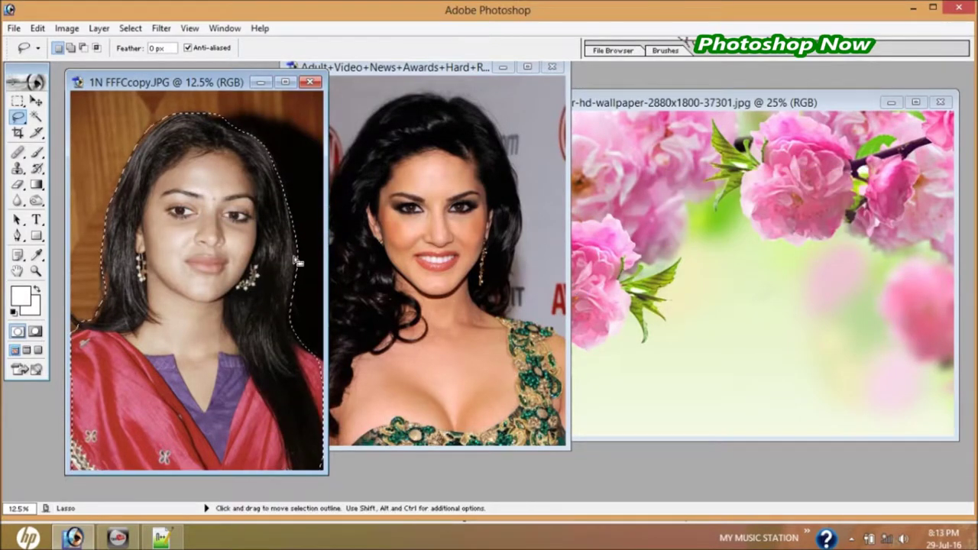
{"action": "left_click", "coordinate": [425, 210]}
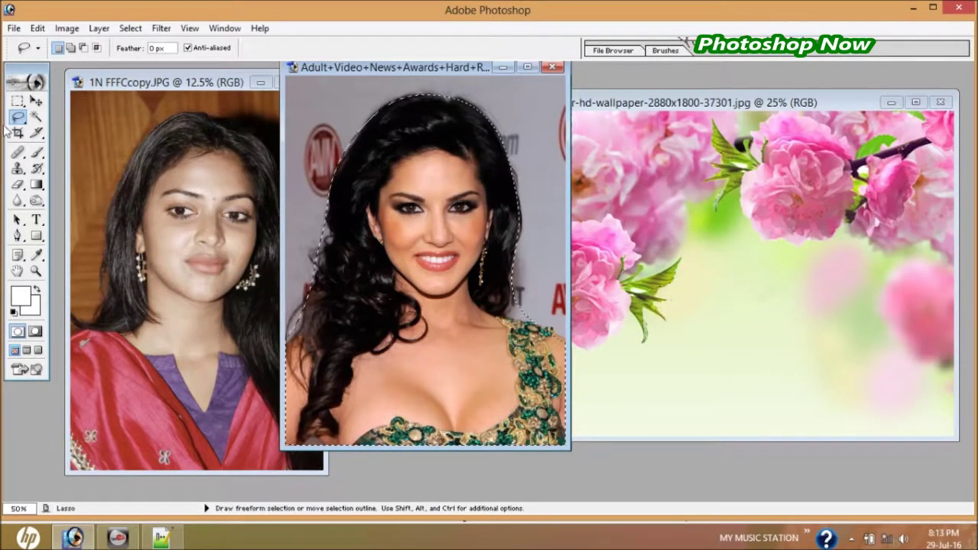
{"action": "left_click", "coordinate": [36, 100]}
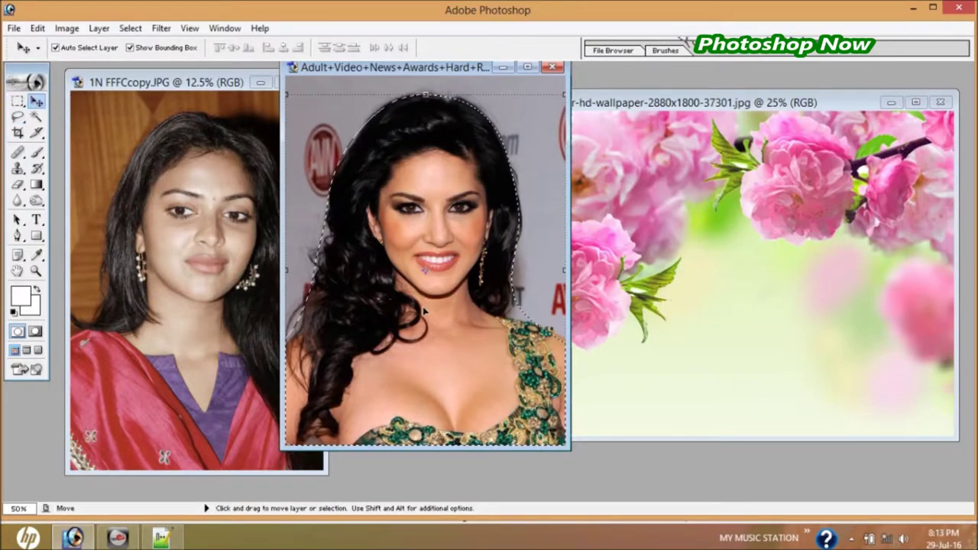
Move the smiling woman's selection onto the left side of the sakura wallpaper
{"action": "left_click_drag", "start_coordinate": [474, 153], "coordinate": [758, 309]}
{"action": "mouse_move", "coordinate": [809, 249]}
{"action": "left_mouse_down"}
{"action": "mouse_move", "coordinate": [531, 293]}
{"action": "mouse_move", "coordinate": [529, 318]}
{"action": "left_mouse_up"}
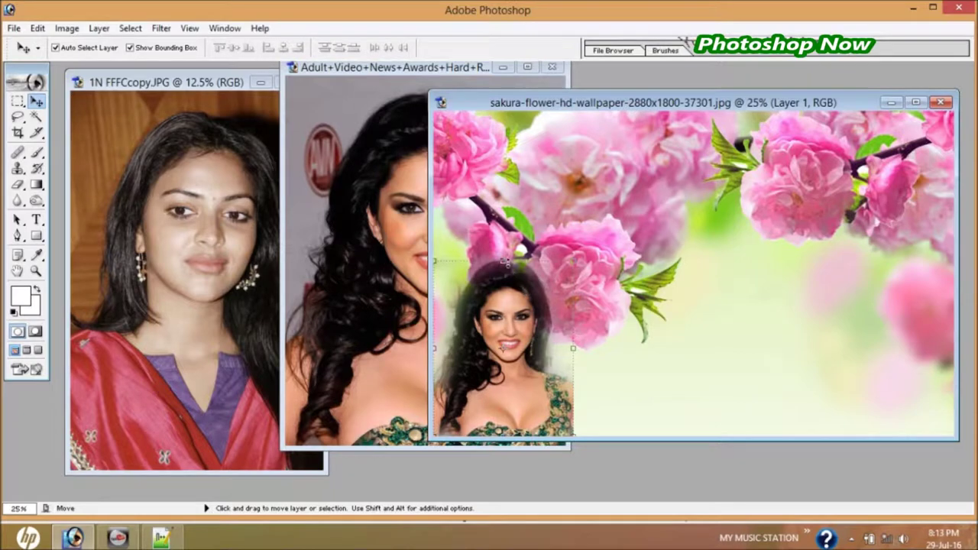
{"action": "left_click_drag", "start_coordinate": [504, 262], "coordinate": [504, 200]}
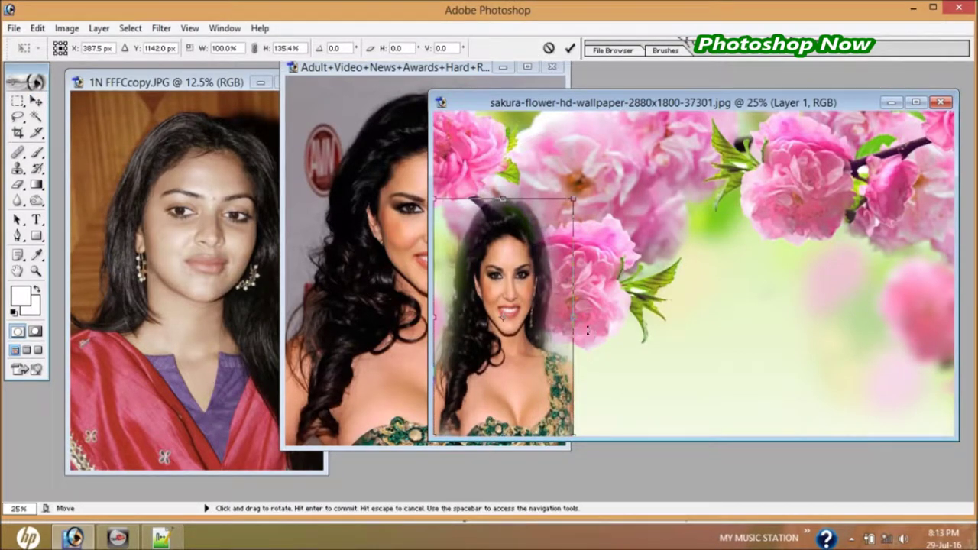
{"action": "left_click_drag", "start_coordinate": [574, 321], "coordinate": [599, 335]}
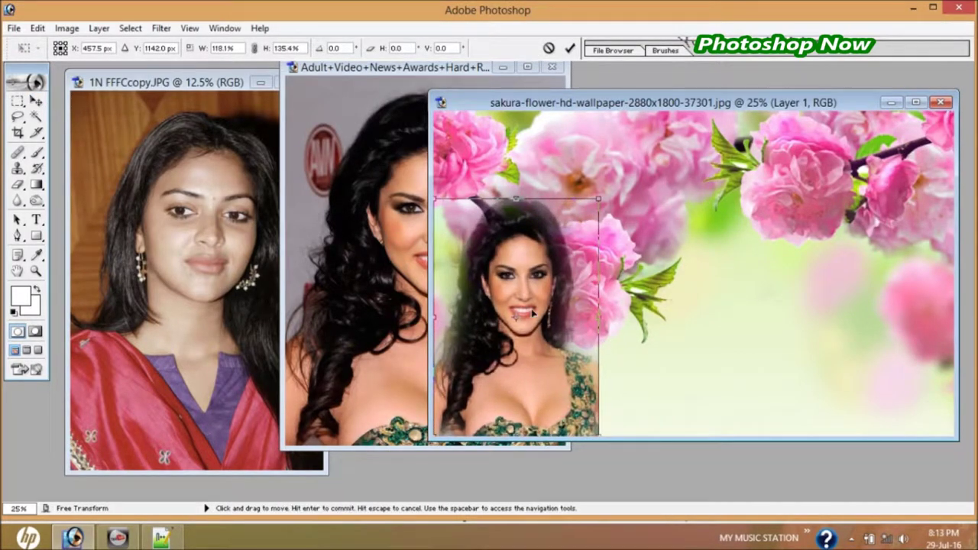
{"action": "key", "text": "Escape"}
{"action": "left_click", "coordinate": [264, 269]}
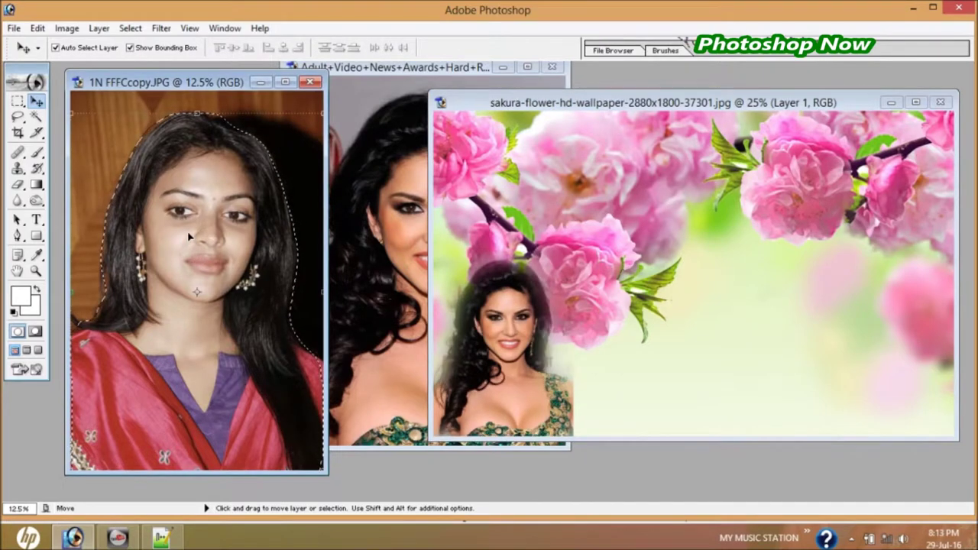
{"action": "left_click", "coordinate": [488, 328]}
Enlarge the woman cutout with Free Transform and merge it down into the background
{"action": "key", "text": "ctrl+t"}
{"action": "left_click_drag", "start_coordinate": [504, 262], "coordinate": [503, 211]}
{"action": "left_click_drag", "start_coordinate": [574, 348], "coordinate": [601, 343]}
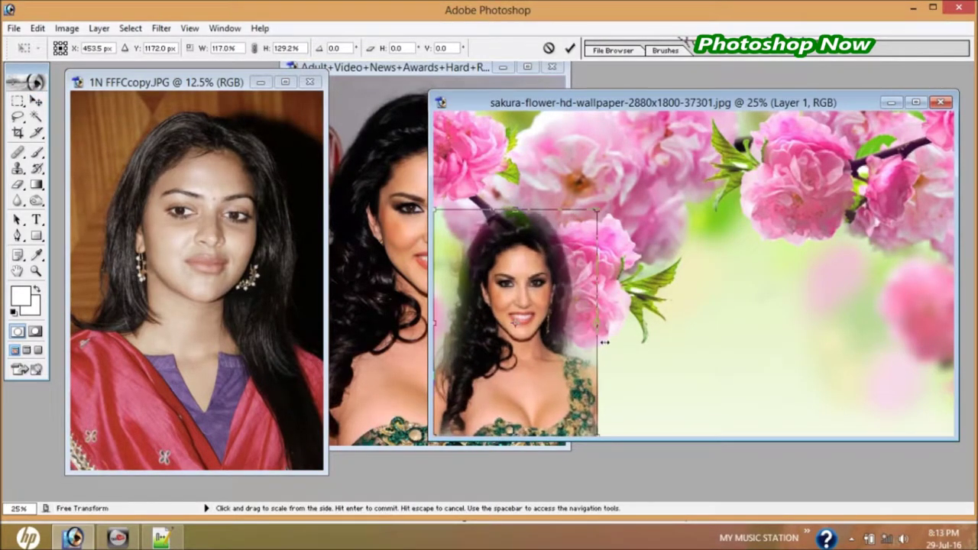
{"action": "key", "text": "Return"}
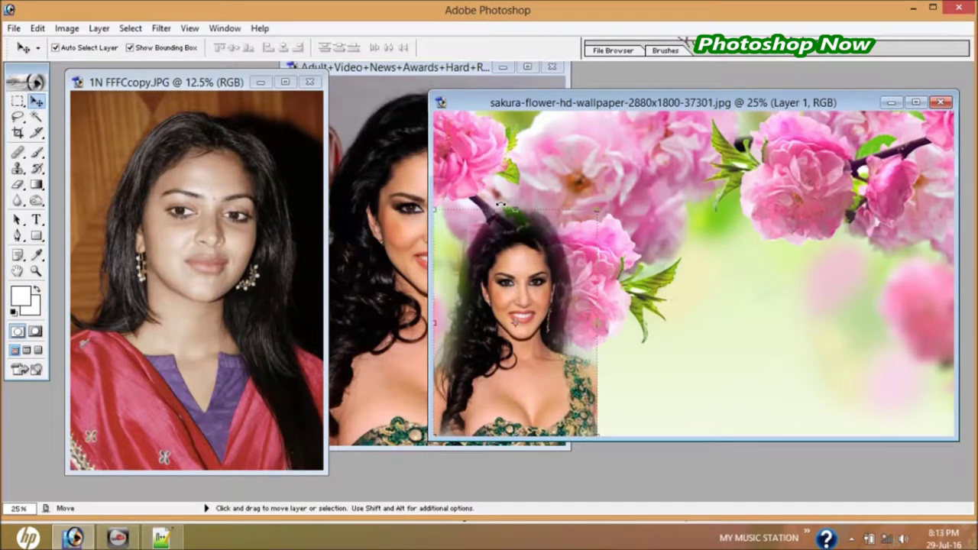
{"action": "key", "text": "ctrl+e"}
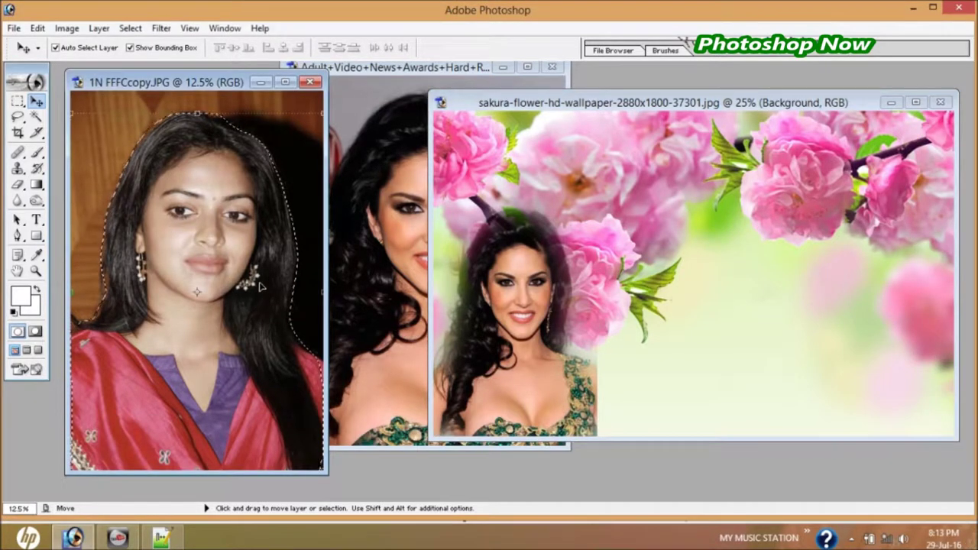
Drag the girl's cutout into the wallpaper beside the smiling woman
{"action": "left_click_drag", "start_coordinate": [166, 229], "coordinate": [675, 350]}
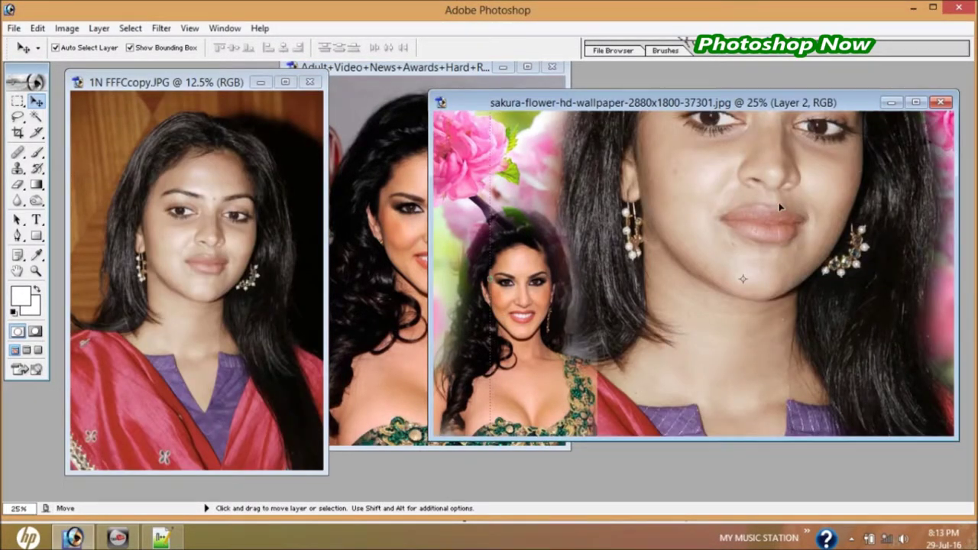
{"action": "left_click_drag", "start_coordinate": [780, 207], "coordinate": [742, 375]}
{"action": "mouse_move", "coordinate": [722, 137]}
{"action": "left_mouse_down"}
{"action": "mouse_move", "coordinate": [676, 405]}
{"action": "mouse_move", "coordinate": [683, 107]}
{"action": "mouse_move", "coordinate": [680, 309]}
{"action": "mouse_move", "coordinate": [672, 186]}
{"action": "left_mouse_up"}
Resize the girl cutout with Free Transform to match the woman's size
{"action": "key", "text": "ctrl+t"}
{"action": "mouse_move", "coordinate": [641, 127]}
{"action": "left_mouse_down"}
{"action": "mouse_move", "coordinate": [694, 338]}
{"action": "mouse_move", "coordinate": [742, 195]}
{"action": "left_mouse_up"}
{"action": "mouse_move", "coordinate": [944, 231]}
{"action": "left_mouse_down"}
{"action": "mouse_move", "coordinate": [681, 231]}
{"action": "mouse_move", "coordinate": [730, 326]}
{"action": "mouse_move", "coordinate": [818, 307]}
{"action": "mouse_move", "coordinate": [548, 345]}
{"action": "mouse_move", "coordinate": [692, 366]}
{"action": "left_mouse_up"}
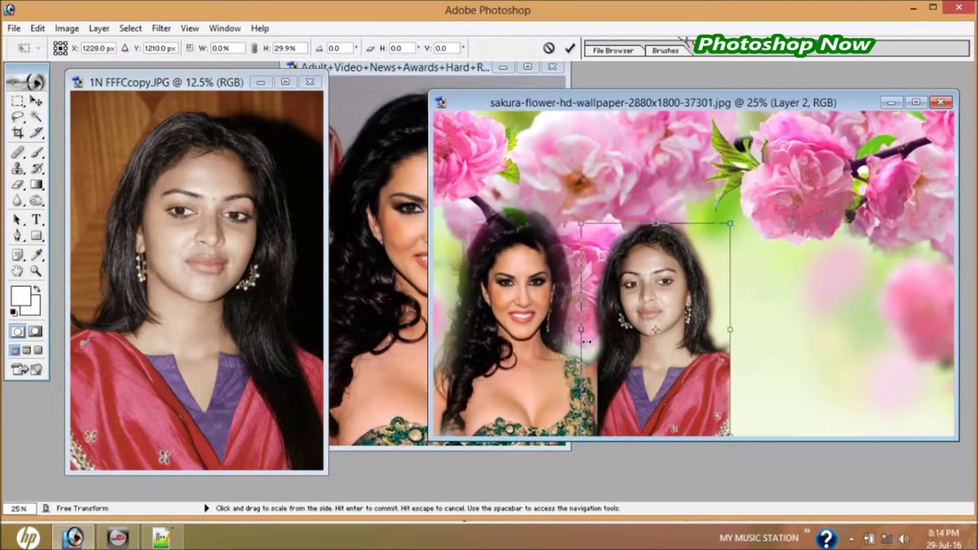
{"action": "left_click_drag", "start_coordinate": [585, 341], "coordinate": [591, 341]}
{"action": "left_click_drag", "start_coordinate": [655, 235], "coordinate": [655, 222]}
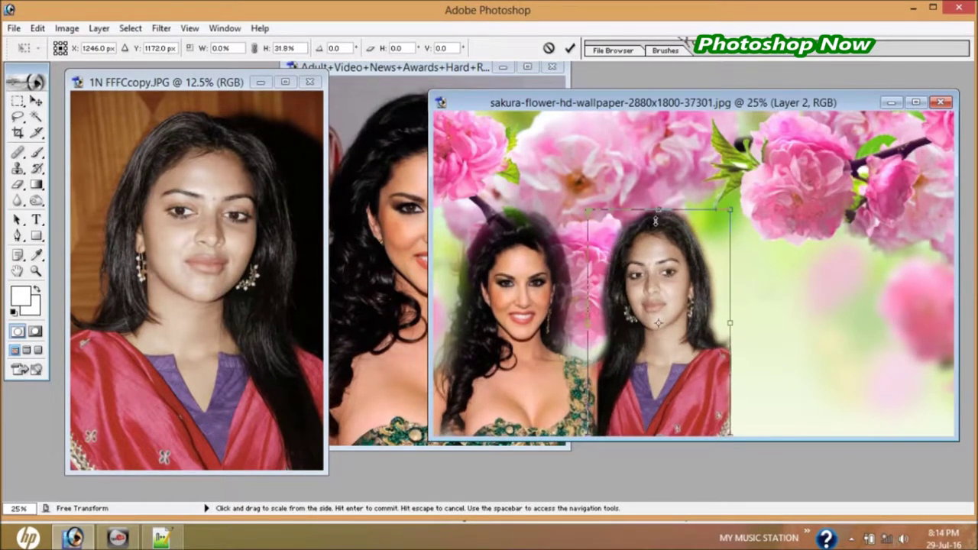
{"action": "left_click_drag", "start_coordinate": [731, 327], "coordinate": [734, 327]}
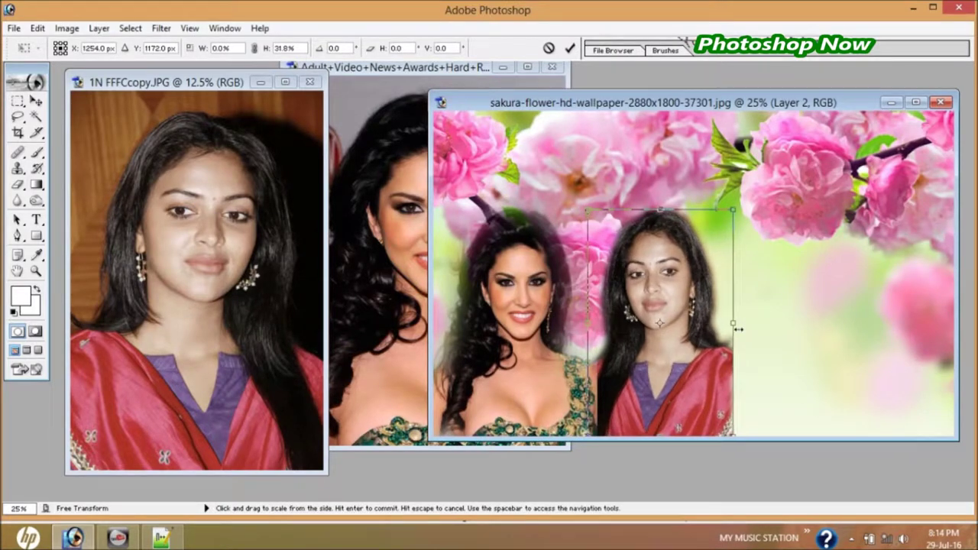
{"action": "left_click", "coordinate": [915, 103]}
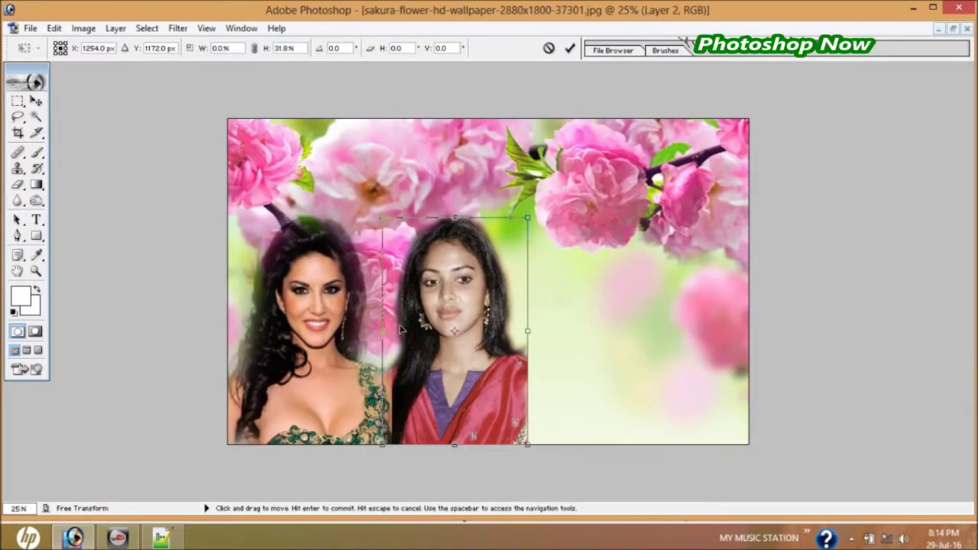
{"action": "key", "text": "Return"}
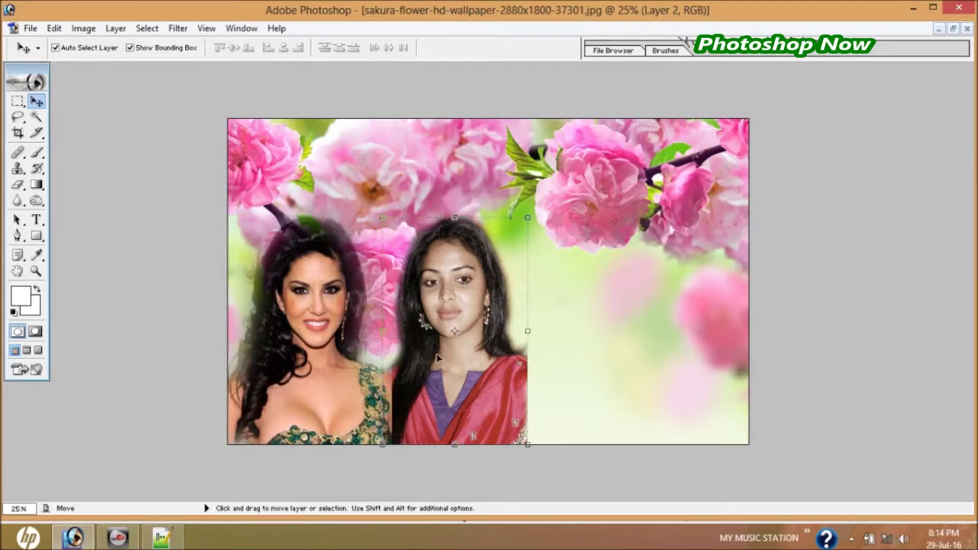
Give the girl's layer a Hue/Saturation tweak of Hue +3 and Saturation +9
{"action": "left_click", "coordinate": [282, 349]}
{"action": "key", "text": "ctrl+="}
{"action": "key", "text": "ctrl+="}
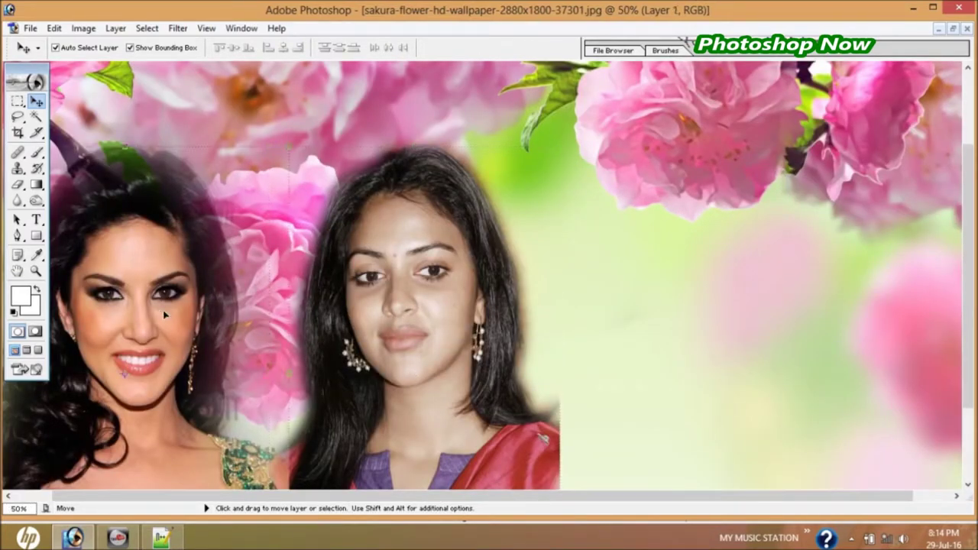
{"action": "left_click", "coordinate": [465, 260]}
{"action": "left_click", "coordinate": [29, 28]}
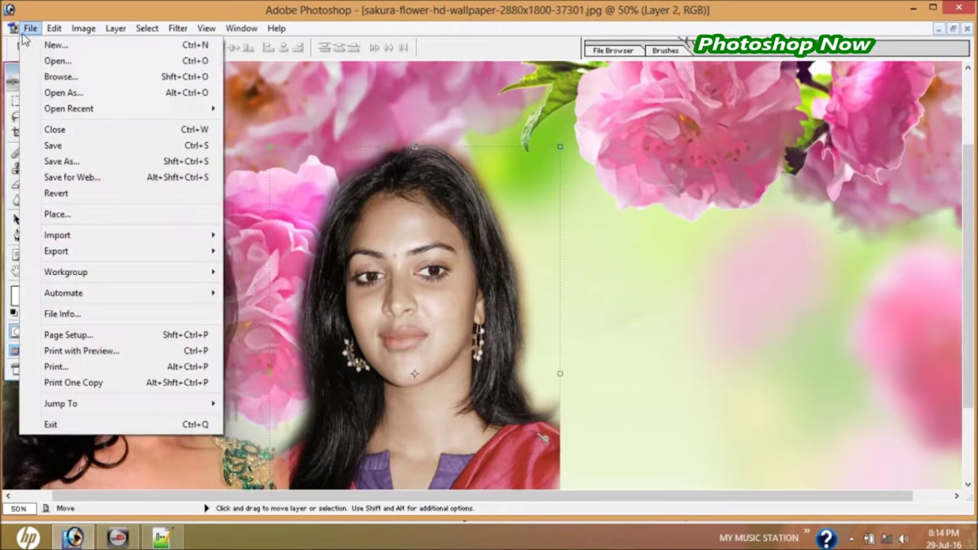
{"action": "mouse_move", "coordinate": [116, 65]}
{"action": "left_click", "coordinate": [310, 184]}
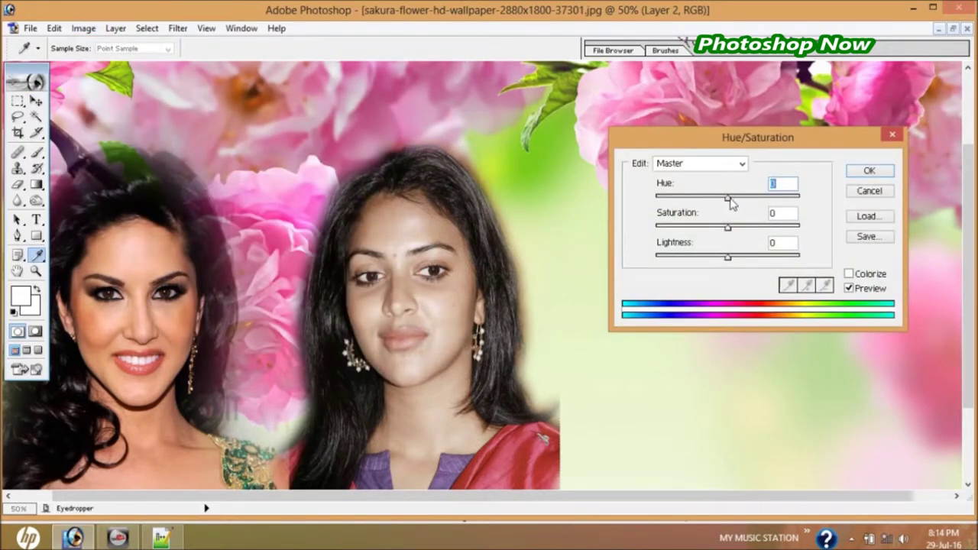
{"action": "left_click_drag", "start_coordinate": [728, 227], "coordinate": [732, 230]}
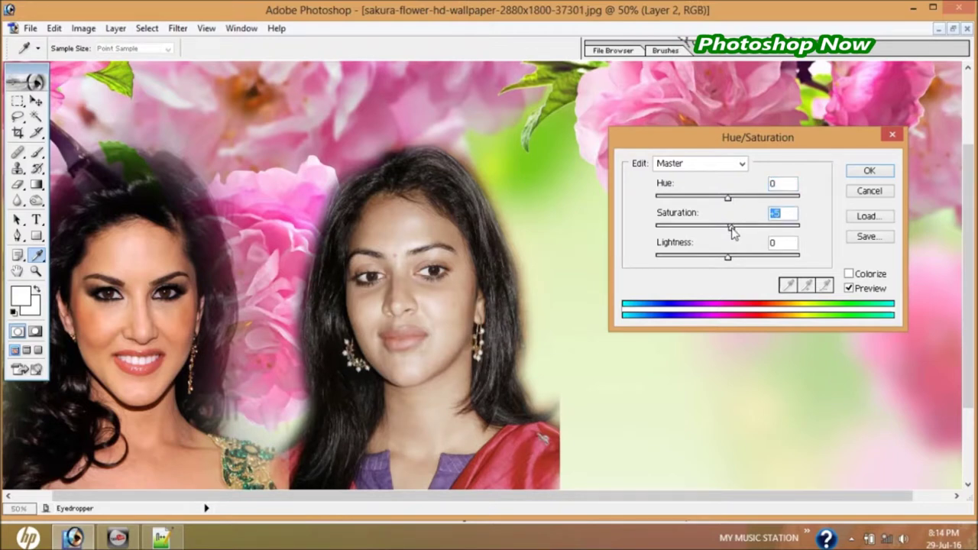
{"action": "left_click_drag", "start_coordinate": [731, 232], "coordinate": [733, 232]}
{"action": "left_click_drag", "start_coordinate": [728, 198], "coordinate": [726, 258]}
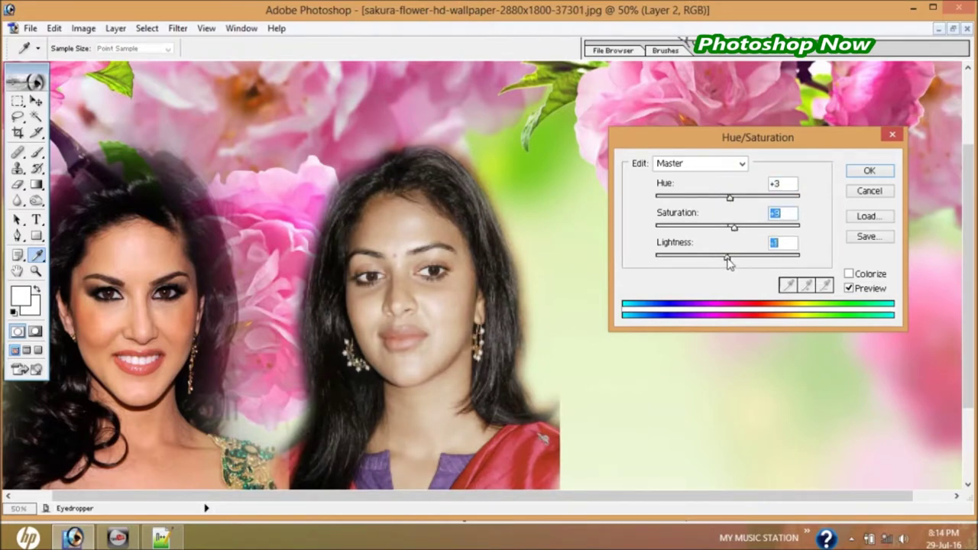
{"action": "left_click", "coordinate": [867, 170]}
{"action": "key", "text": "v"}
{"action": "left_click", "coordinate": [135, 304]}
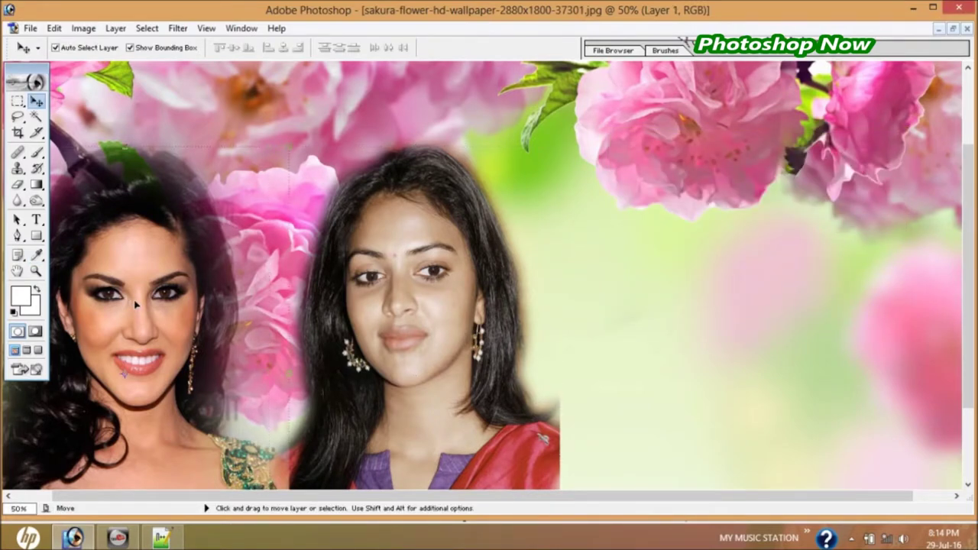
Apply Hue +6, Lightness +6 and a slight saturation boost to the smiling woman's layer
{"action": "left_click", "coordinate": [83, 29]}
{"action": "mouse_move", "coordinate": [116, 66]}
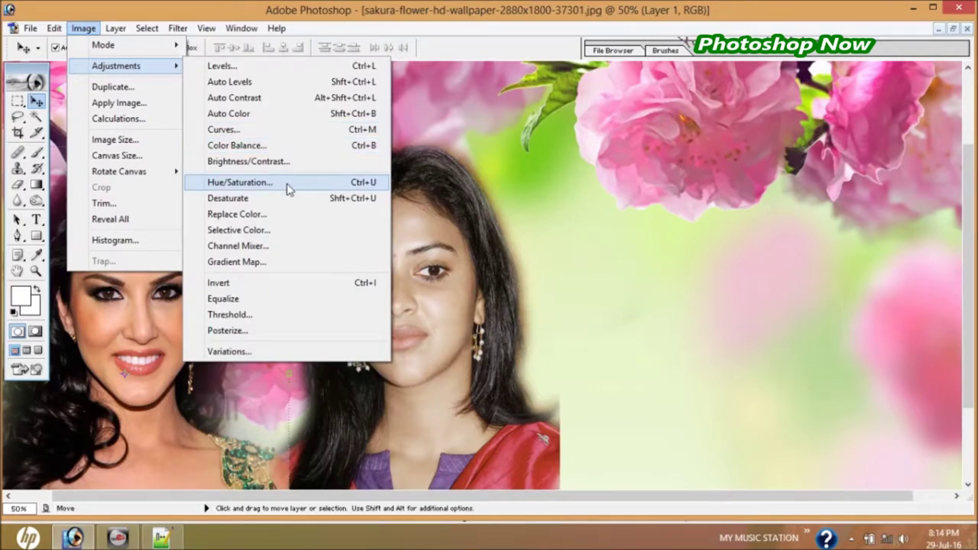
{"action": "left_click", "coordinate": [287, 182]}
{"action": "left_click_drag", "start_coordinate": [726, 197], "coordinate": [731, 198]}
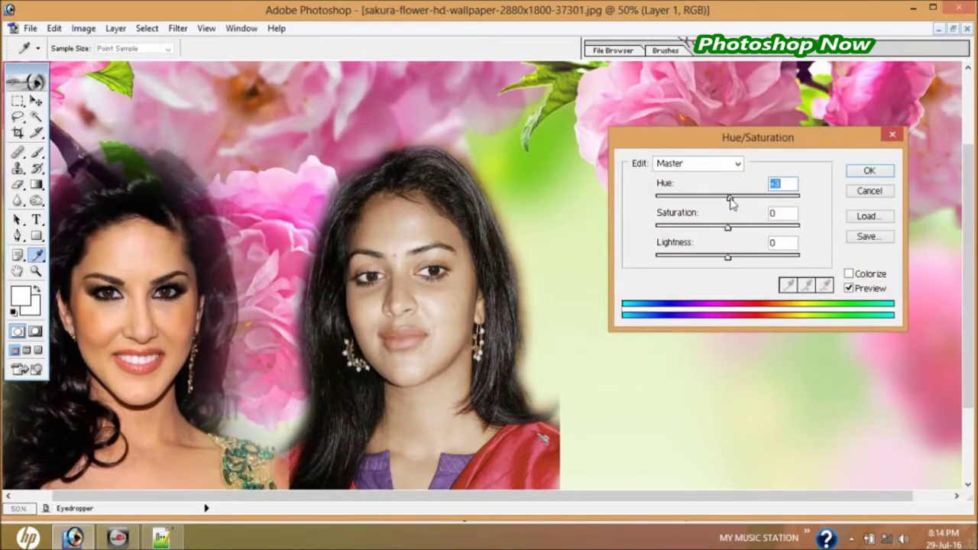
{"action": "left_click", "coordinate": [728, 228]}
{"action": "left_click_drag", "start_coordinate": [729, 229], "coordinate": [731, 229]}
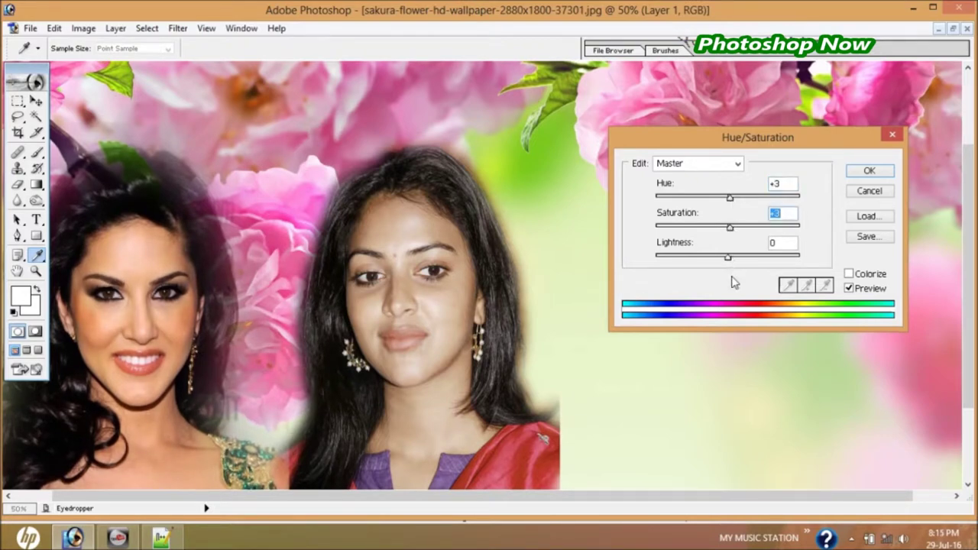
{"action": "left_click_drag", "start_coordinate": [727, 258], "coordinate": [732, 258]}
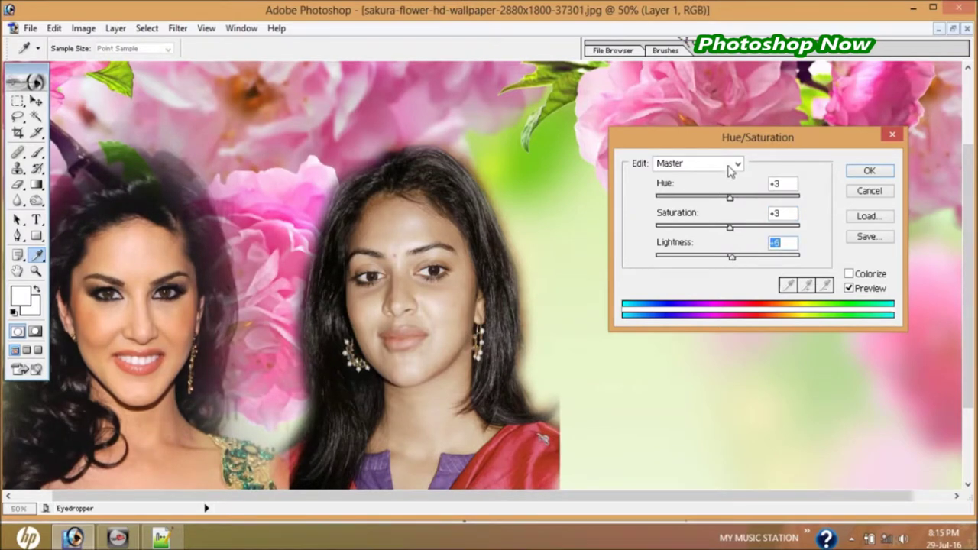
{"action": "left_click", "coordinate": [731, 197]}
{"action": "left_click_drag", "start_coordinate": [730, 197], "coordinate": [732, 197]}
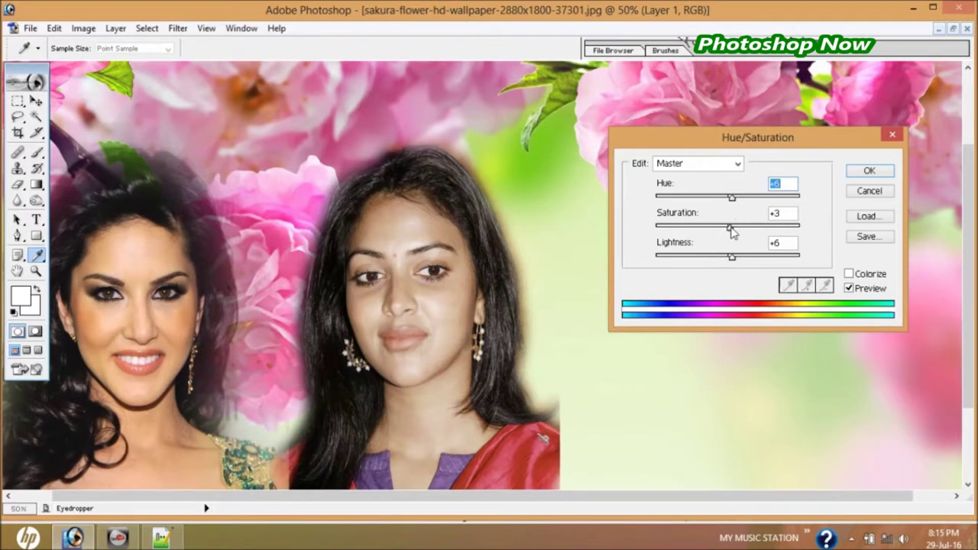
{"action": "left_click_drag", "start_coordinate": [729, 228], "coordinate": [732, 228]}
{"action": "left_click", "coordinate": [866, 175]}
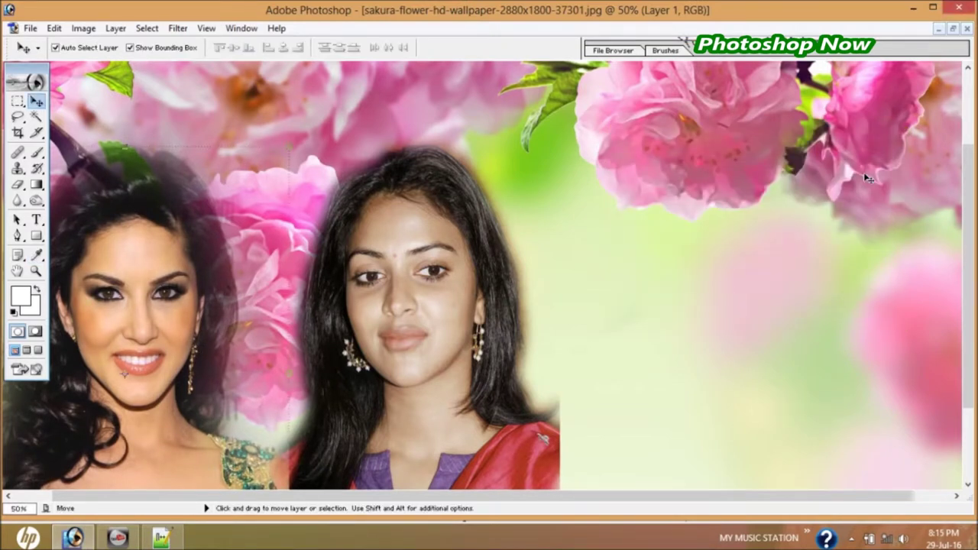
{"action": "left_click", "coordinate": [439, 297]}
Set the girl's layer to Hue -8 and Saturation +18 with Hue/Saturation
{"action": "left_click", "coordinate": [84, 29]}
{"action": "mouse_move", "coordinate": [116, 65]}
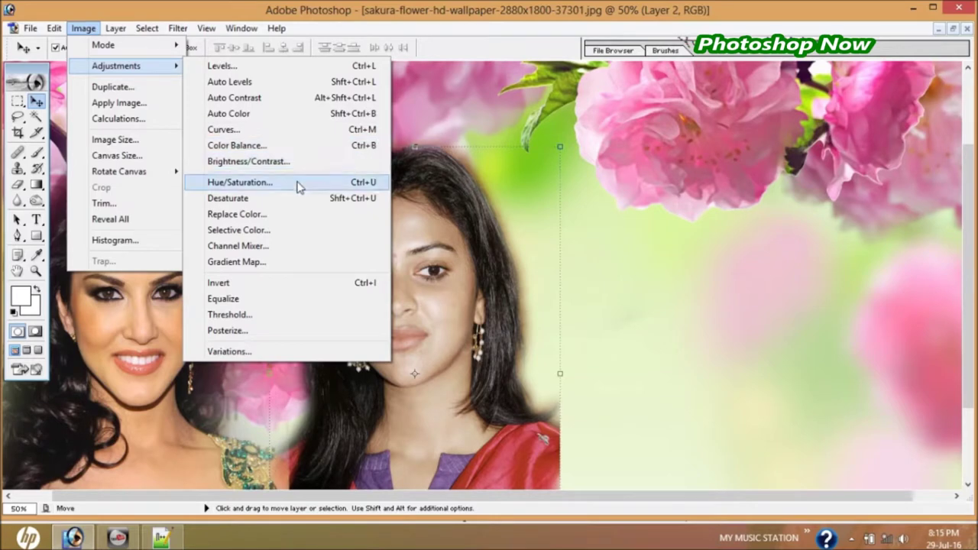
{"action": "left_click", "coordinate": [298, 182]}
{"action": "left_click_drag", "start_coordinate": [727, 199], "coordinate": [724, 201]}
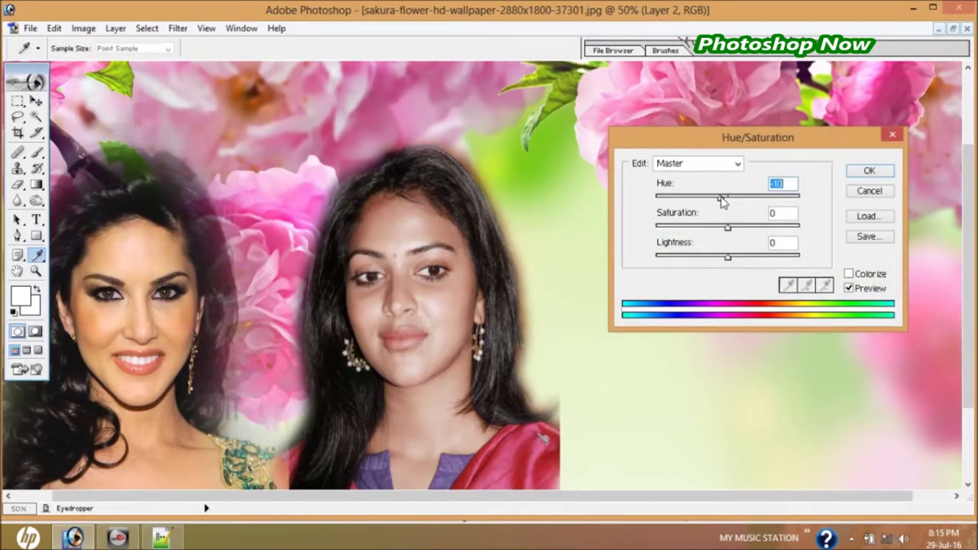
{"action": "mouse_move", "coordinate": [728, 226]}
{"action": "left_mouse_down"}
{"action": "mouse_move", "coordinate": [745, 234]}
{"action": "mouse_move", "coordinate": [730, 258]}
{"action": "left_mouse_up"}
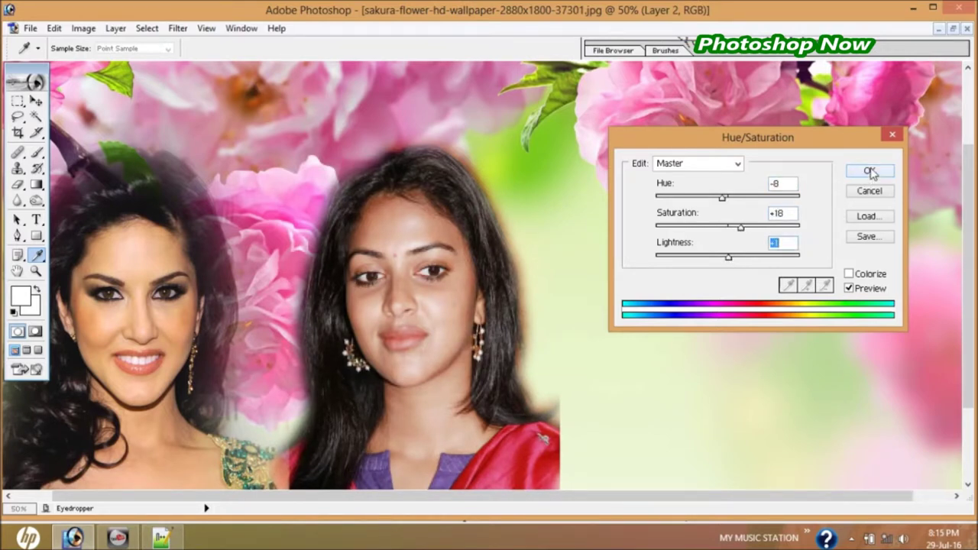
{"action": "left_click", "coordinate": [868, 171]}
{"action": "key", "text": "v"}
{"action": "left_click", "coordinate": [181, 299]}
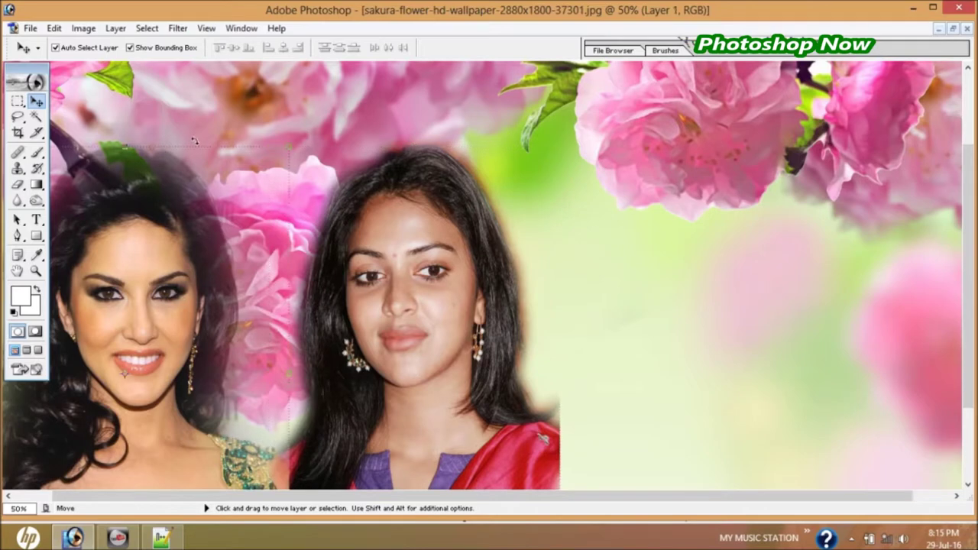
Shift the left portrait's hue slightly negative with Hue/Saturation
{"action": "left_click", "coordinate": [83, 28]}
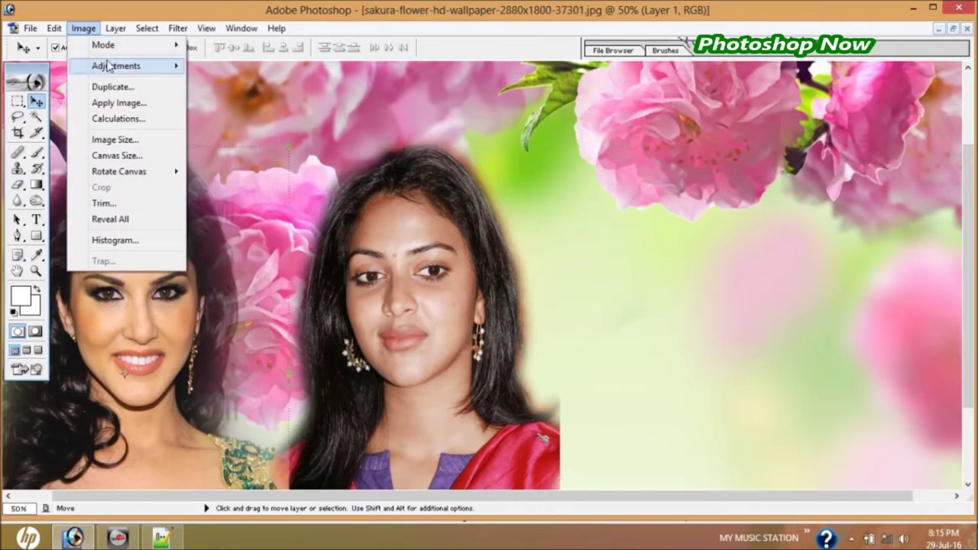
{"action": "mouse_move", "coordinate": [116, 66]}
{"action": "left_click", "coordinate": [319, 184]}
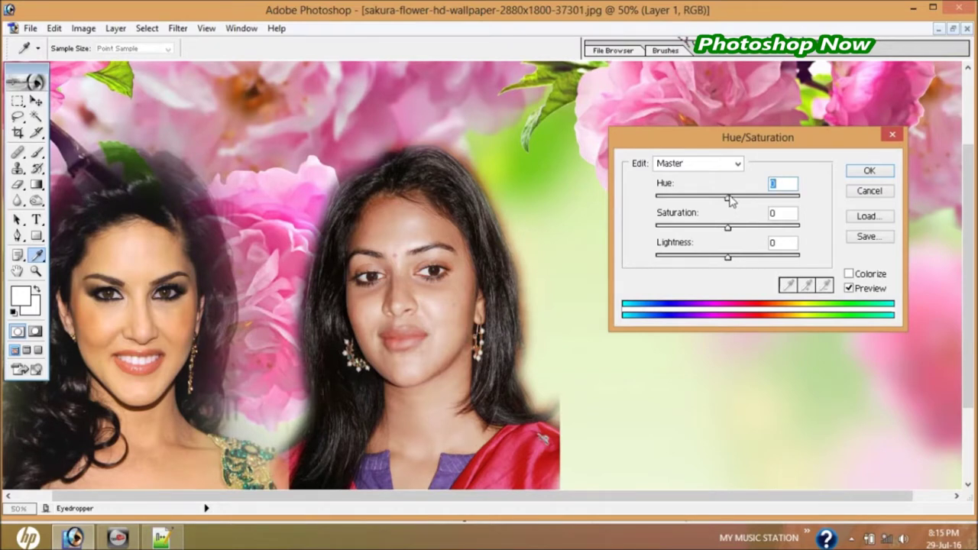
{"action": "left_click_drag", "start_coordinate": [726, 197], "coordinate": [724, 197]}
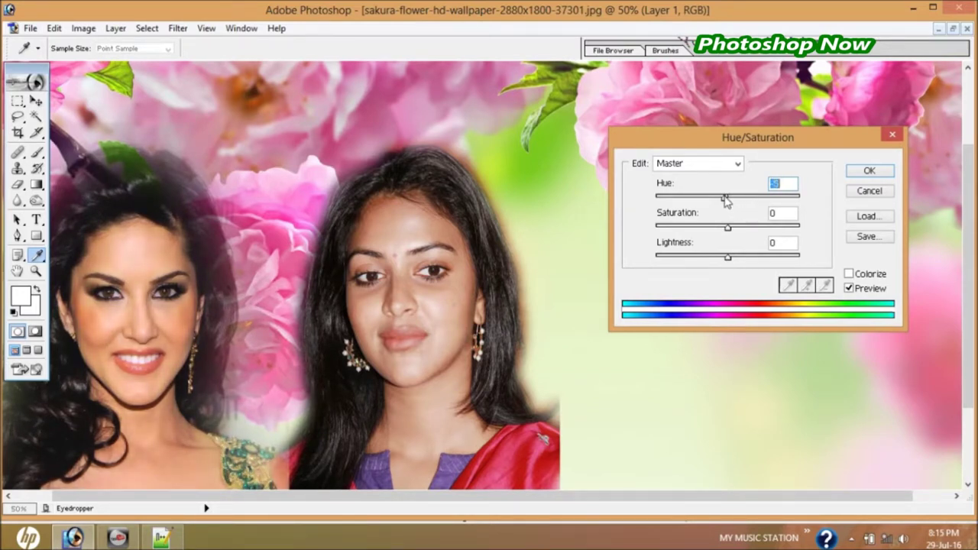
{"action": "key", "text": "Return"}
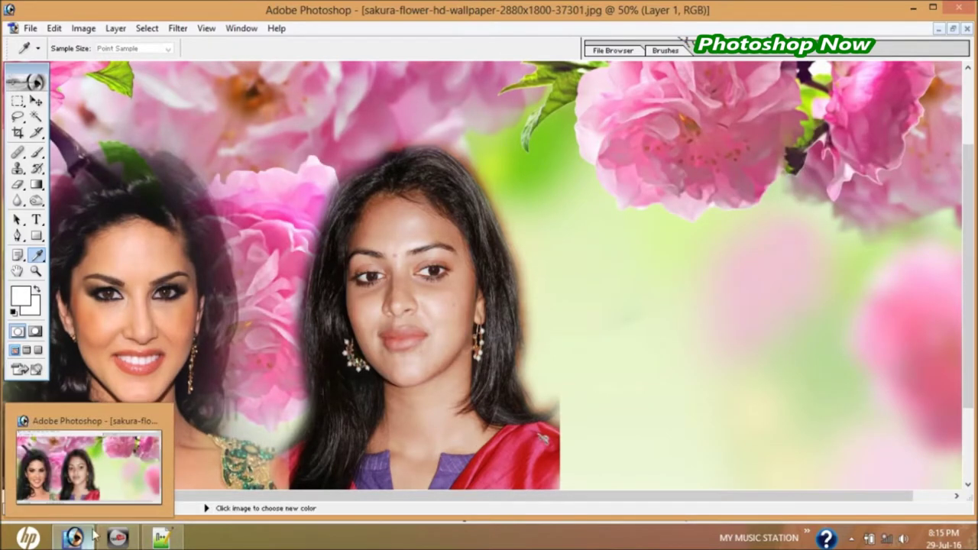
Apply Saturation -9, Lightness -5 and a slightly negative hue to the left portrait
{"action": "key", "text": "ctrl+alt+u"}
{"action": "left_click_drag", "start_coordinate": [728, 227], "coordinate": [721, 229]}
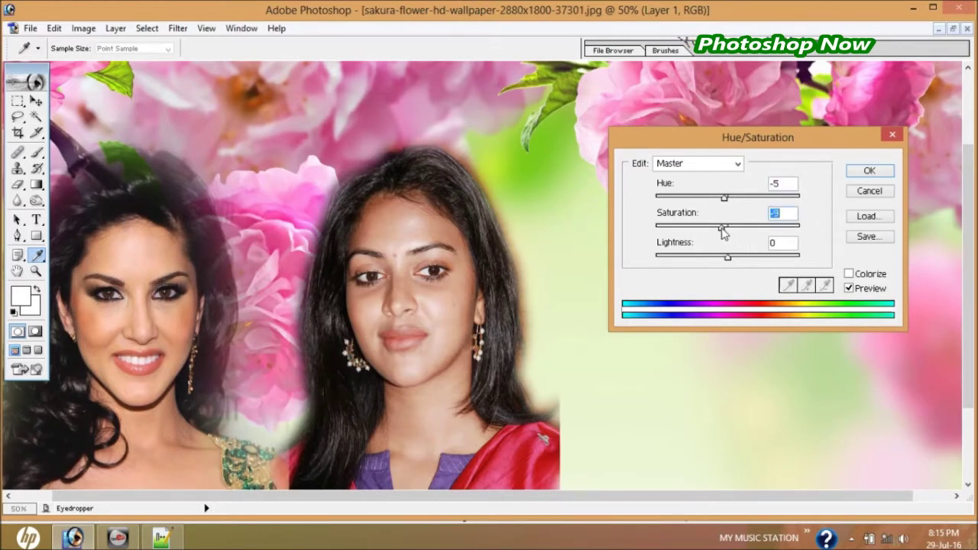
{"action": "left_click_drag", "start_coordinate": [728, 258], "coordinate": [725, 258]}
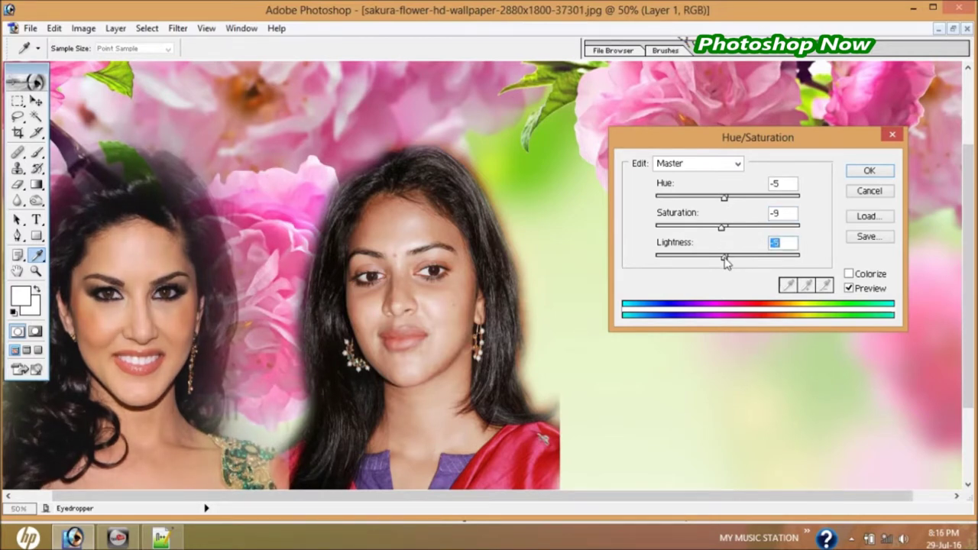
{"action": "left_click_drag", "start_coordinate": [724, 201], "coordinate": [728, 201]}
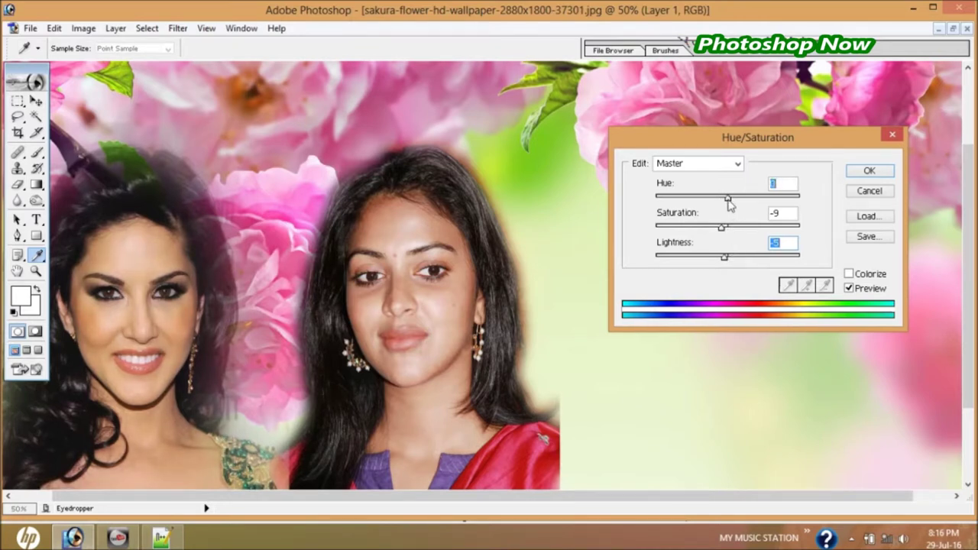
{"action": "left_click_drag", "start_coordinate": [728, 199], "coordinate": [722, 197]}
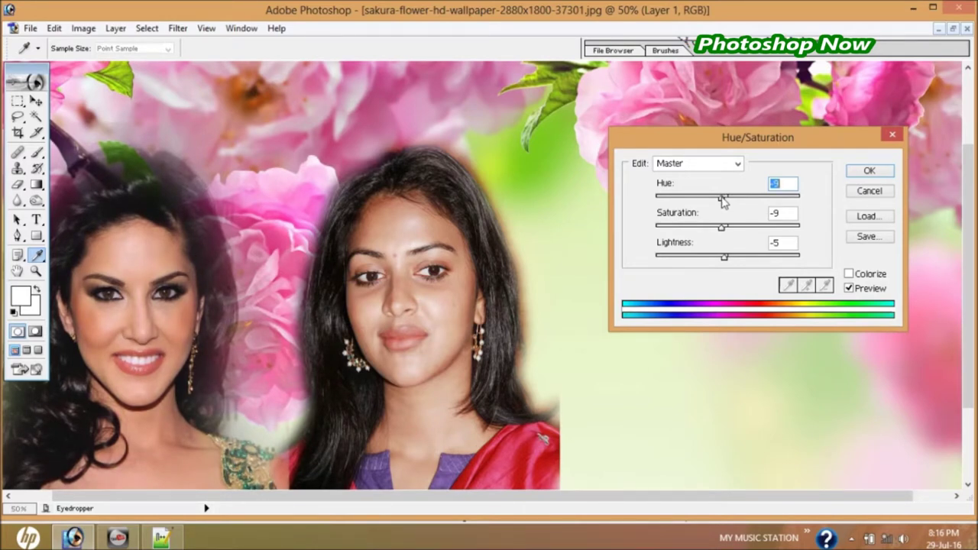
{"action": "left_click", "coordinate": [869, 170]}
{"action": "key", "text": "v"}
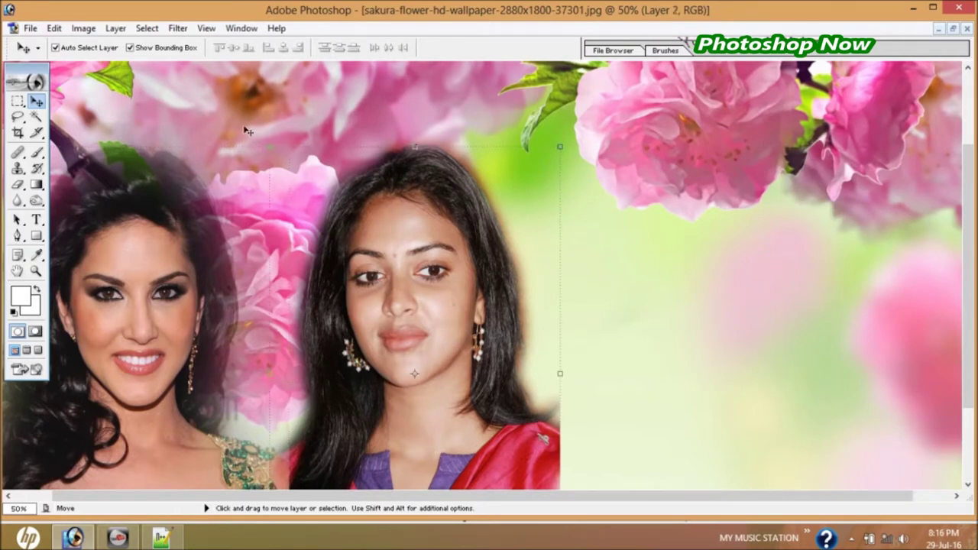
Give the right portrait's layer Hue -5, slightly lower saturation and Lightness +2
{"action": "left_click", "coordinate": [83, 28]}
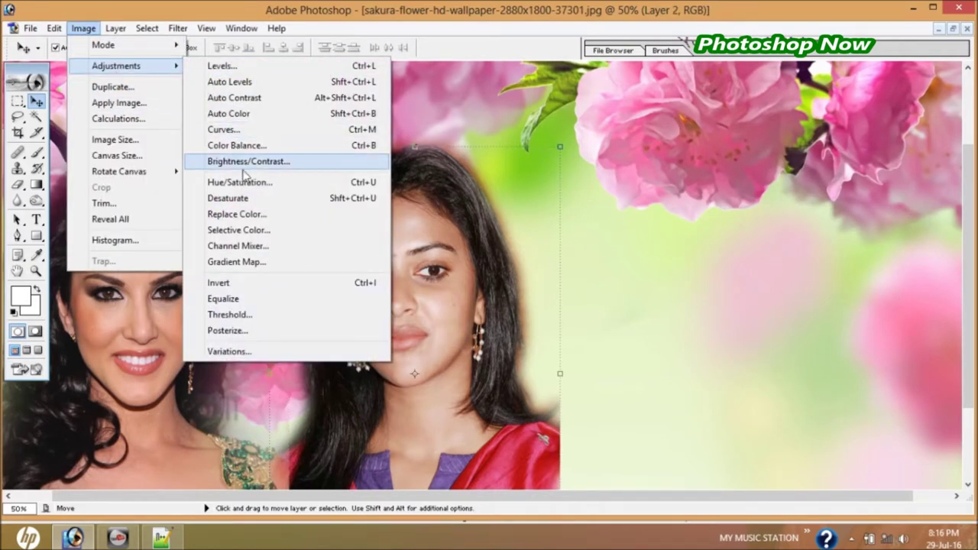
{"action": "left_click", "coordinate": [240, 182]}
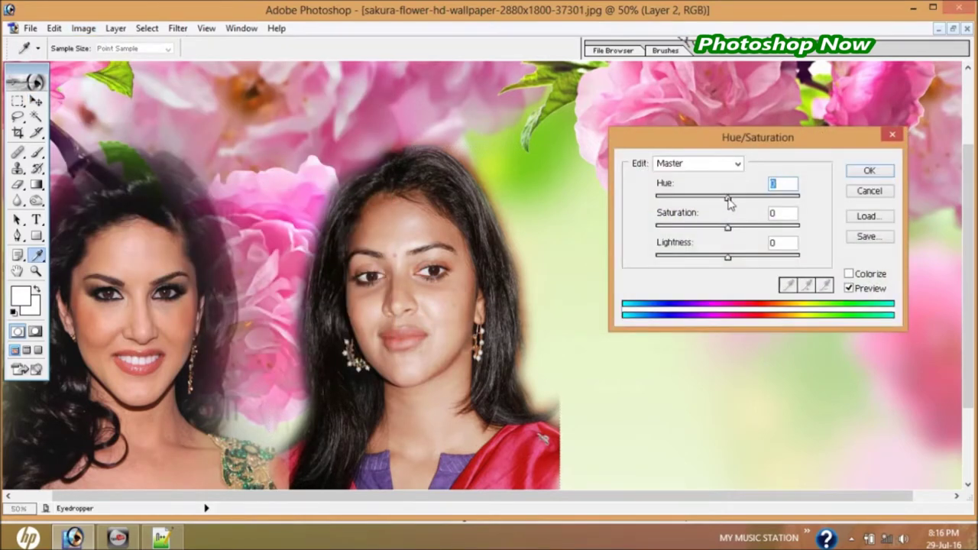
{"action": "left_click_drag", "start_coordinate": [727, 197], "coordinate": [725, 197]}
{"action": "left_click_drag", "start_coordinate": [728, 227], "coordinate": [728, 237]}
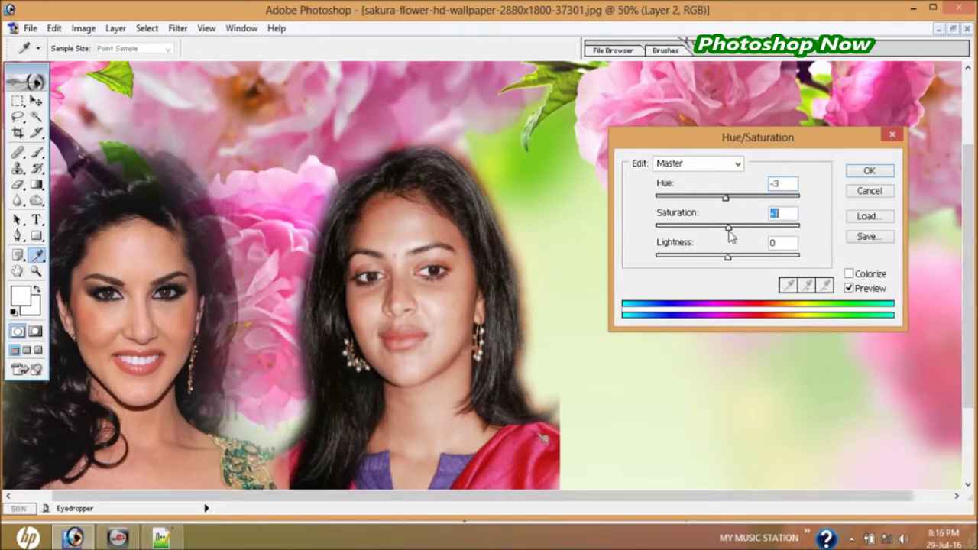
{"action": "left_click_drag", "start_coordinate": [728, 230], "coordinate": [724, 227]}
{"action": "left_click_drag", "start_coordinate": [727, 257], "coordinate": [730, 259]}
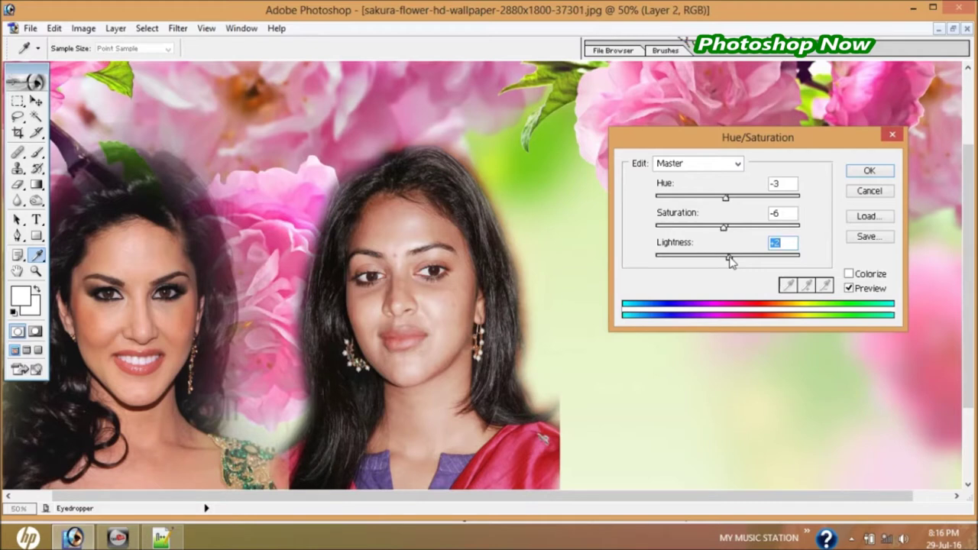
{"action": "left_click_drag", "start_coordinate": [725, 199], "coordinate": [724, 203]}
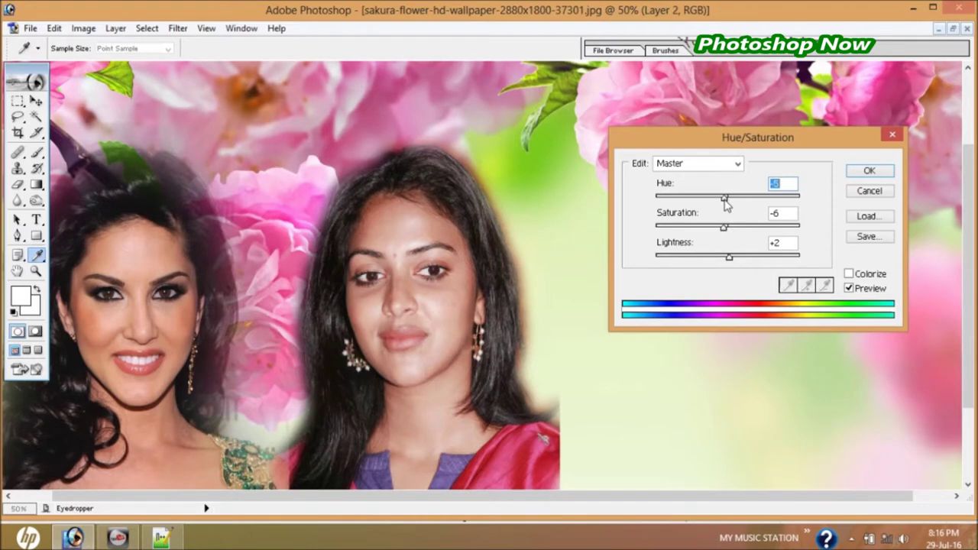
{"action": "left_click_drag", "start_coordinate": [723, 228], "coordinate": [729, 233]}
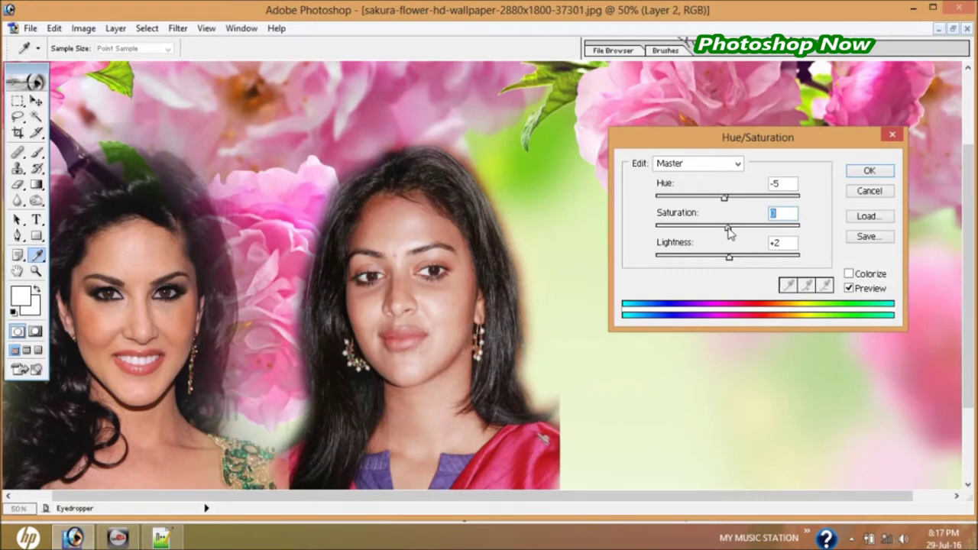
{"action": "left_click", "coordinate": [871, 172]}
{"action": "key", "text": "v"}
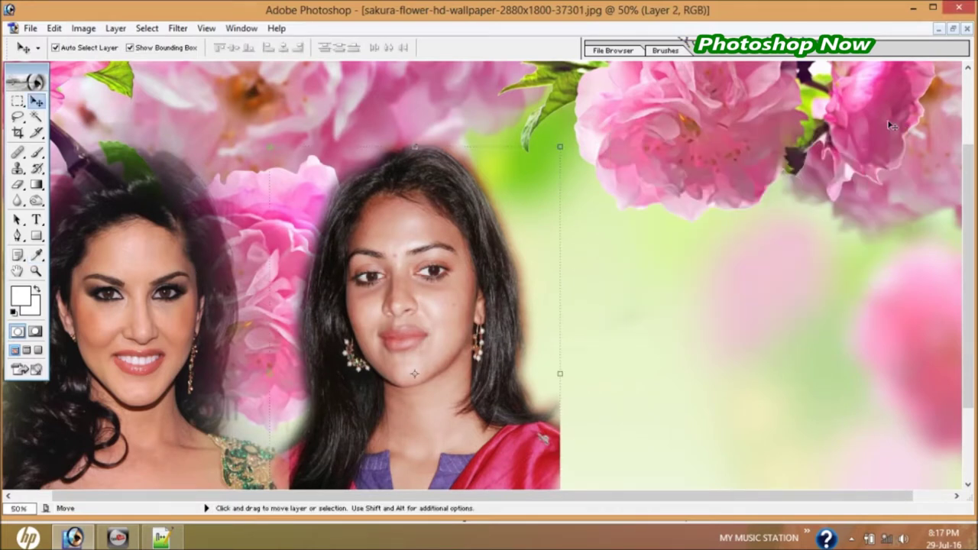
Fit the whole composition in view, then give the left portrait Hue -4 and Saturation -2
{"action": "key", "text": "ctrl+minus"}
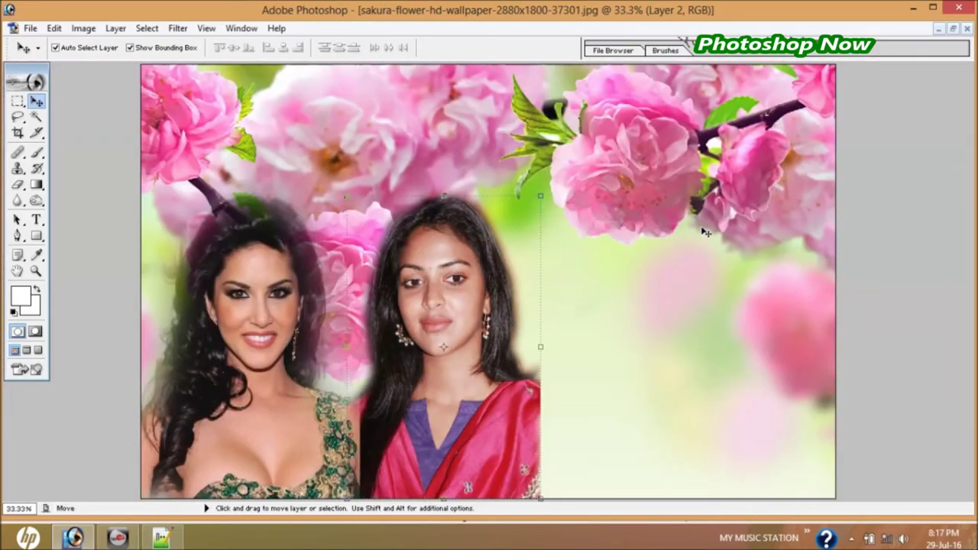
{"action": "key", "text": "ctrl+plus"}
{"action": "key", "text": "ctrl+minus"}
{"action": "left_click", "coordinate": [258, 348]}
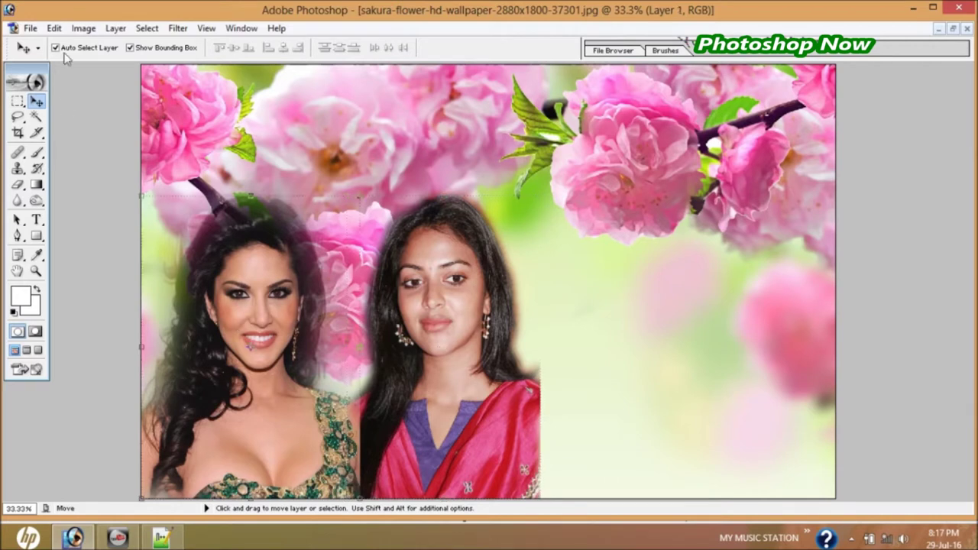
{"action": "left_click", "coordinate": [83, 28]}
{"action": "mouse_move", "coordinate": [116, 65]}
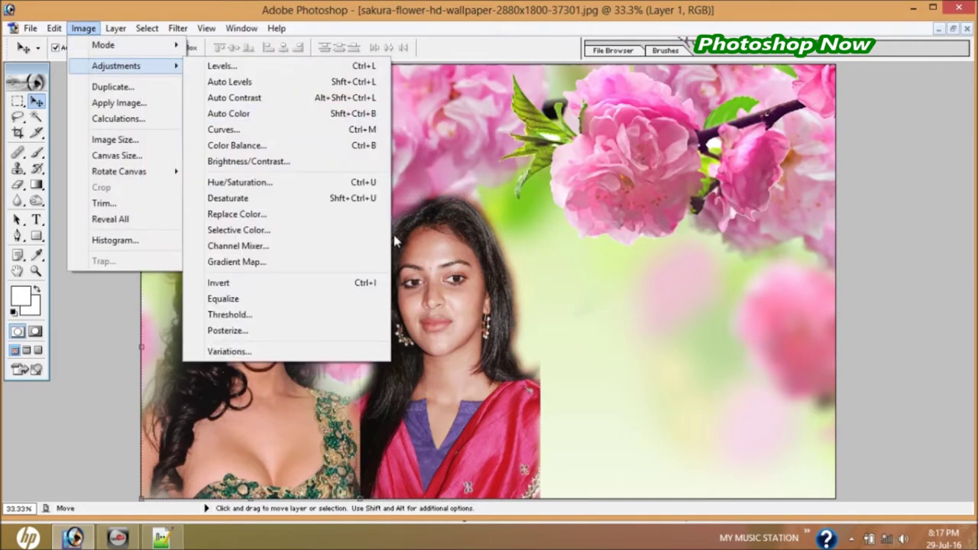
{"action": "left_click", "coordinate": [312, 183]}
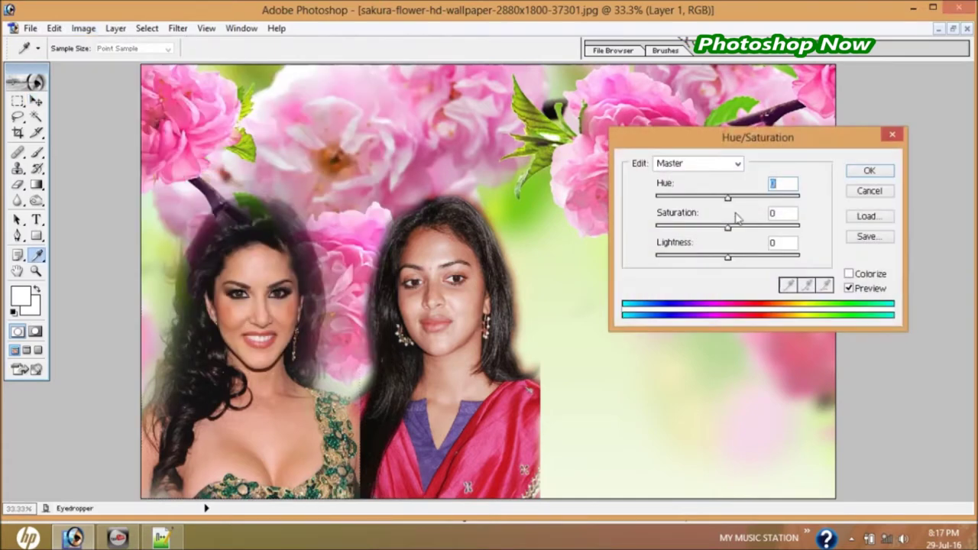
{"action": "left_click_drag", "start_coordinate": [729, 203], "coordinate": [725, 201]}
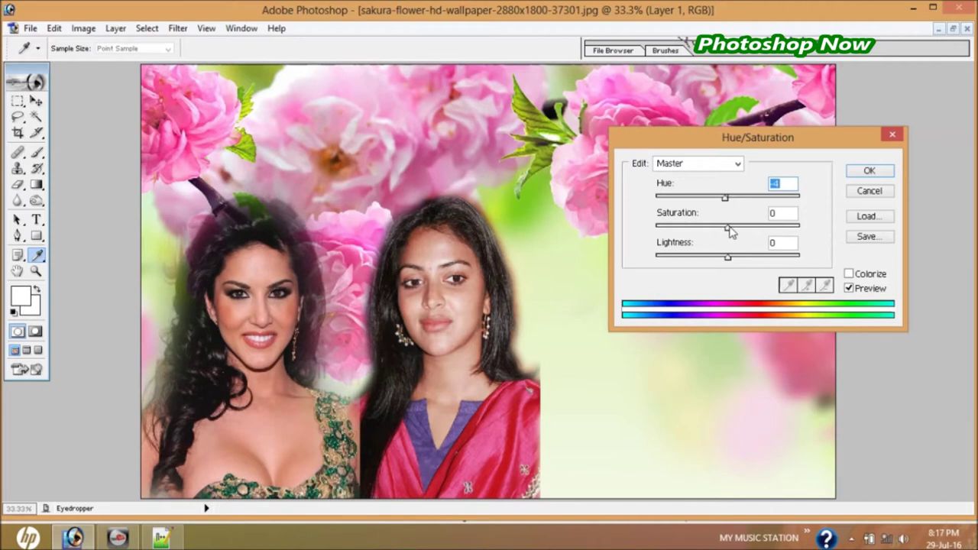
{"action": "left_click_drag", "start_coordinate": [728, 228], "coordinate": [725, 229]}
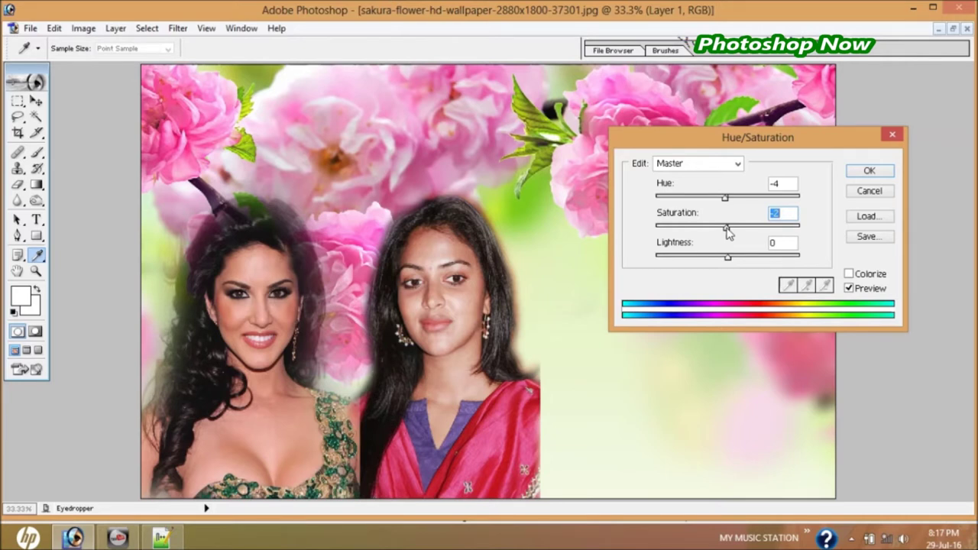
{"action": "left_click", "coordinate": [875, 171]}
{"action": "key", "text": "v"}
{"action": "left_click", "coordinate": [451, 185]}
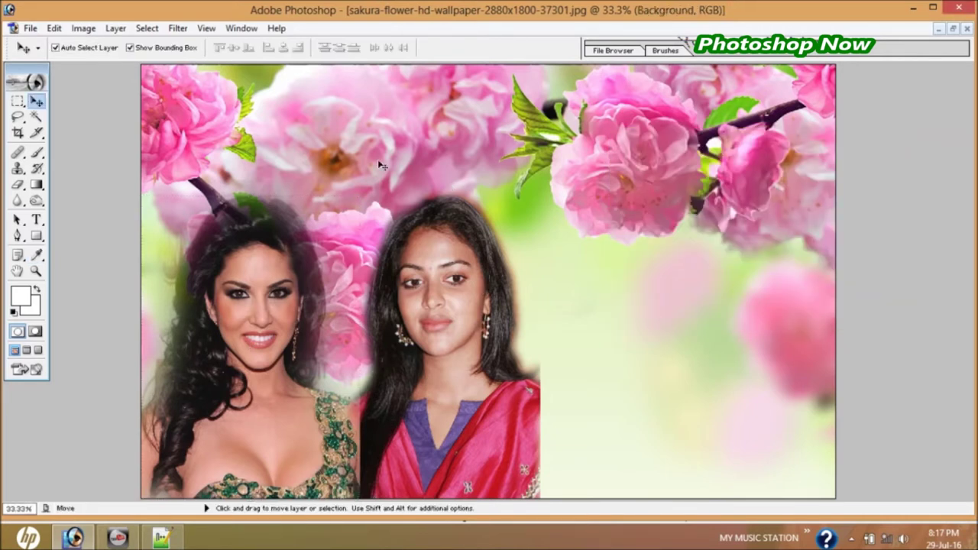
Scale the right portrait down from the top and sides to about 91% width
{"action": "left_click", "coordinate": [450, 413]}
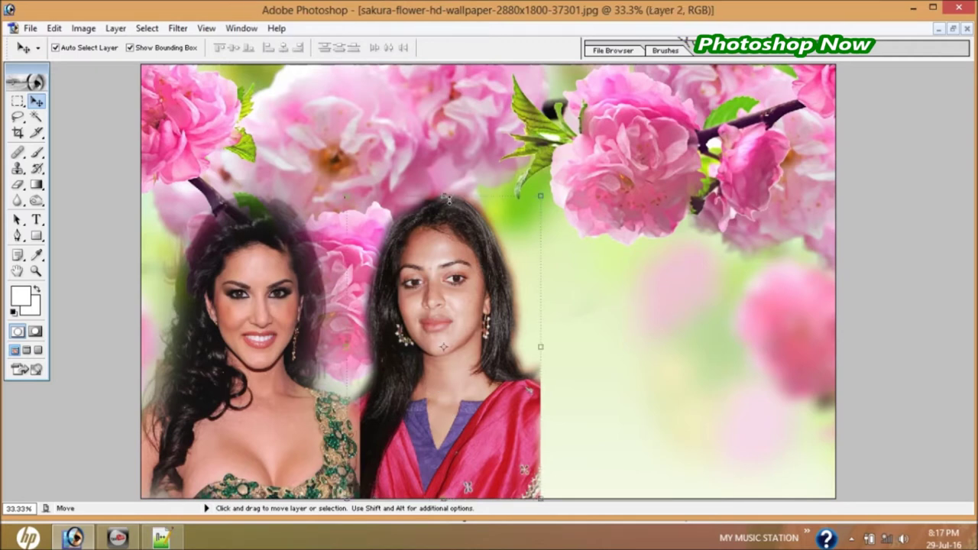
{"action": "key", "text": "ctrl+t"}
{"action": "left_click_drag", "start_coordinate": [443, 196], "coordinate": [444, 229]}
{"action": "left_click_drag", "start_coordinate": [433, 334], "coordinate": [419, 334]}
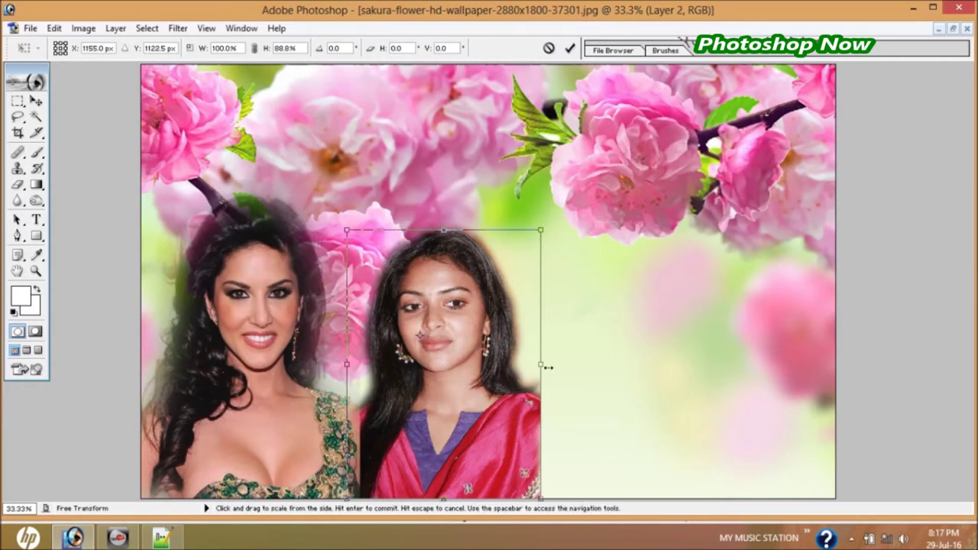
{"action": "left_click_drag", "start_coordinate": [544, 366], "coordinate": [531, 368]}
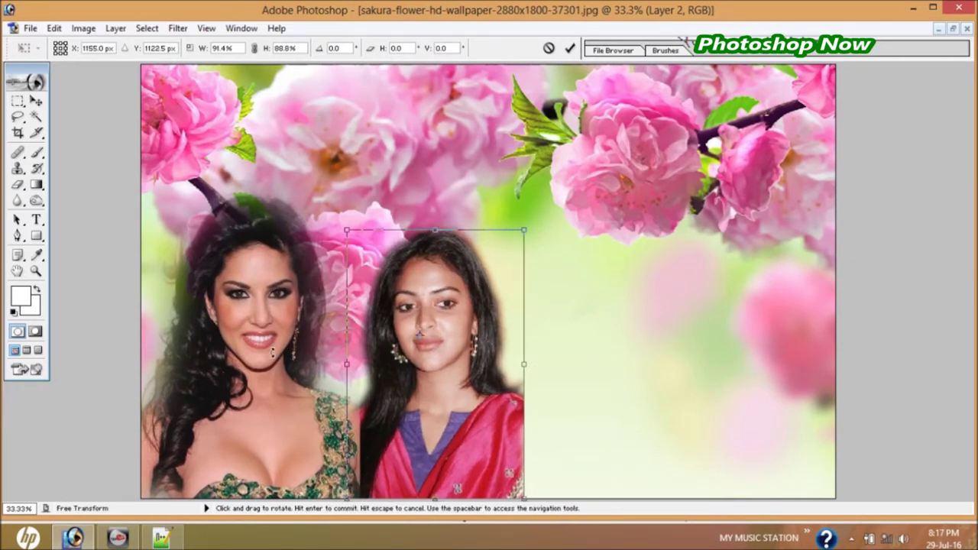
{"action": "key", "text": "Return"}
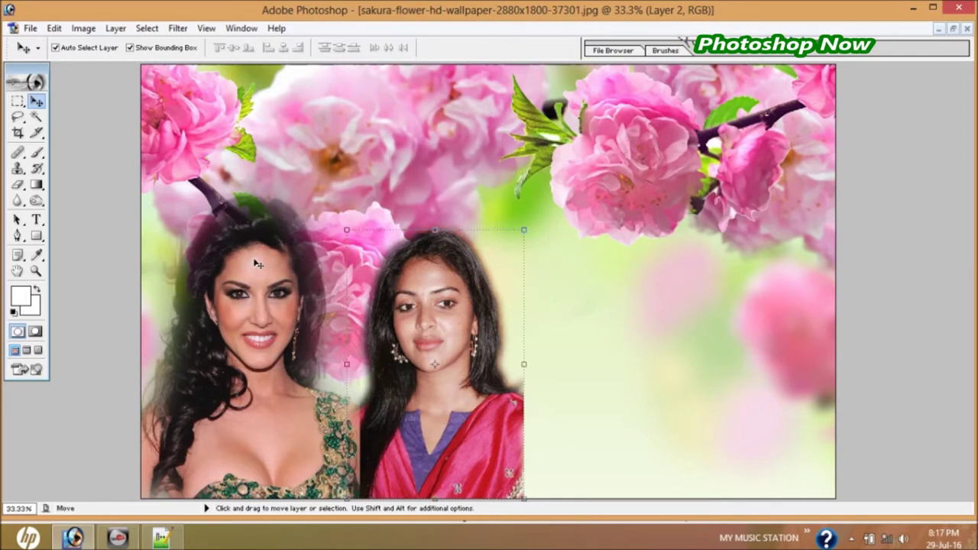
Scale the left portrait down to about 90.1% width and 86.1% height
{"action": "left_click", "coordinate": [260, 290]}
{"action": "key", "text": "ctrl+t"}
{"action": "left_click_drag", "start_coordinate": [259, 197], "coordinate": [259, 239]}
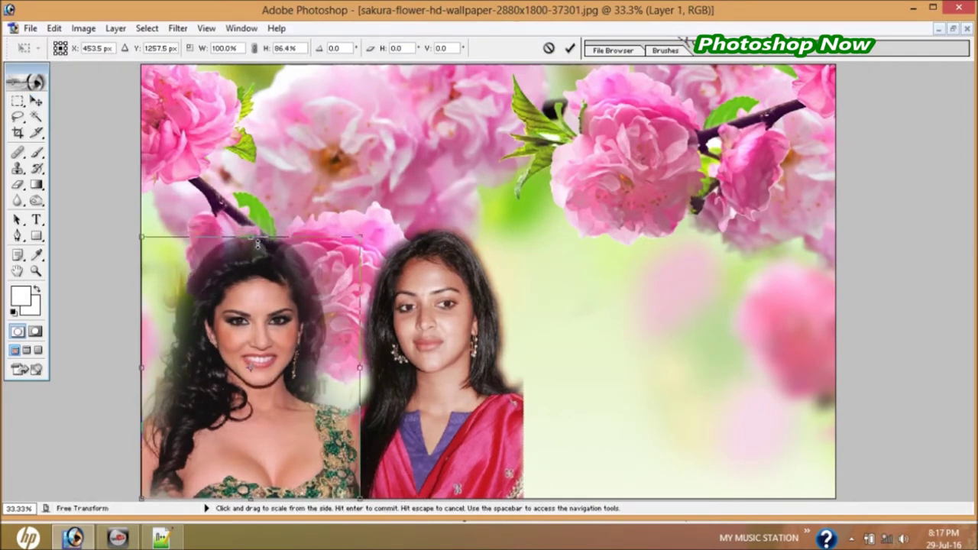
{"action": "left_click_drag", "start_coordinate": [370, 374], "coordinate": [340, 374]}
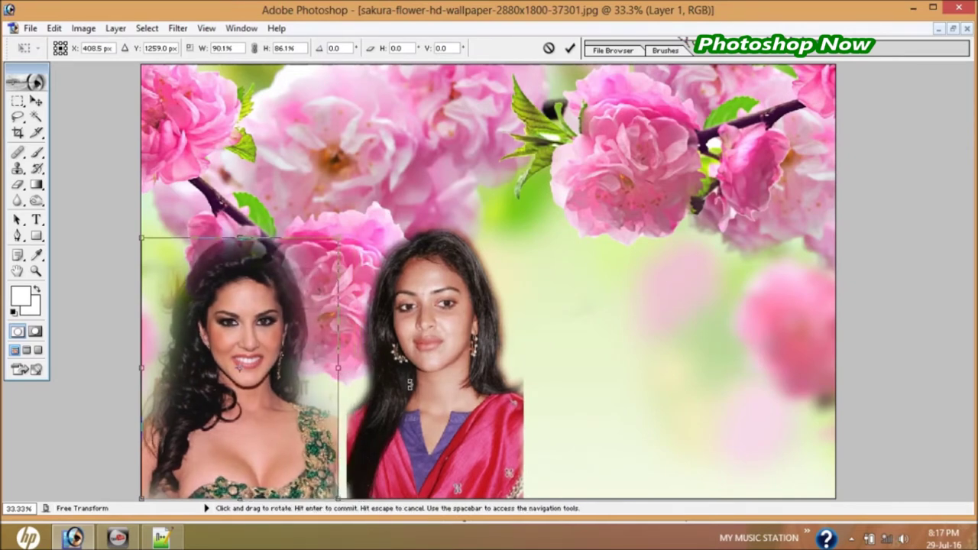
{"action": "key", "text": "Return"}
Slide the right portrait left and slightly down, shortening it a little more
{"action": "left_click_drag", "start_coordinate": [424, 382], "coordinate": [411, 381]}
{"action": "left_click", "coordinate": [417, 376]}
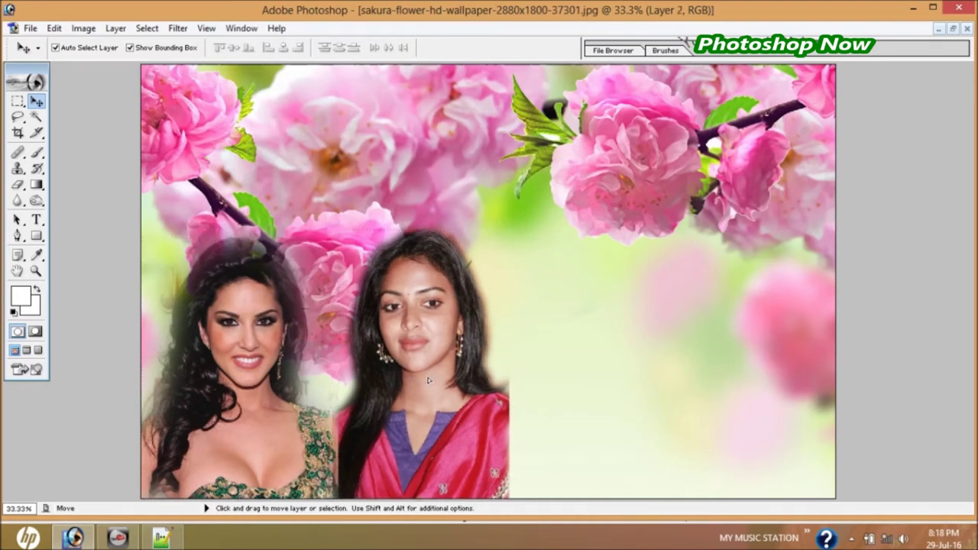
{"action": "left_click_drag", "start_coordinate": [428, 381], "coordinate": [433, 382]}
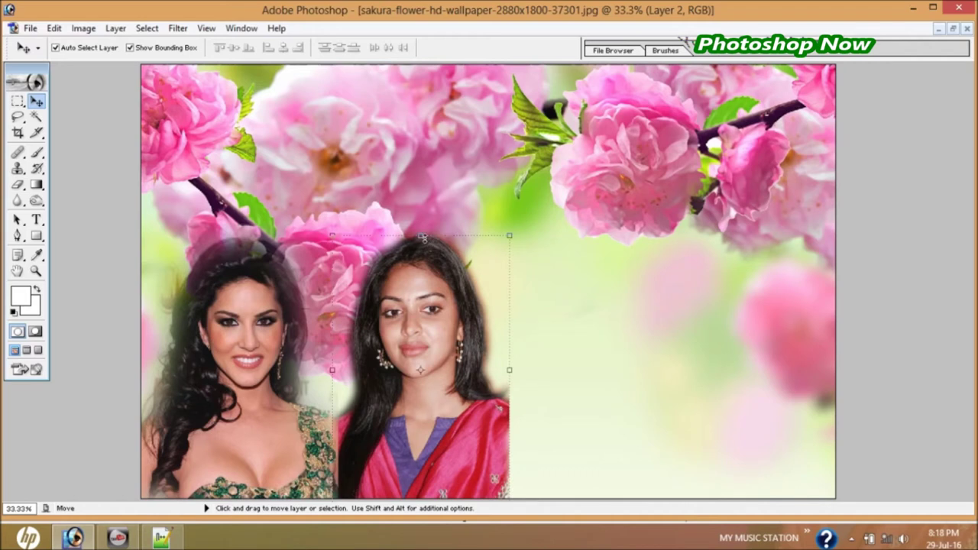
{"action": "left_click_drag", "start_coordinate": [422, 236], "coordinate": [422, 243]}
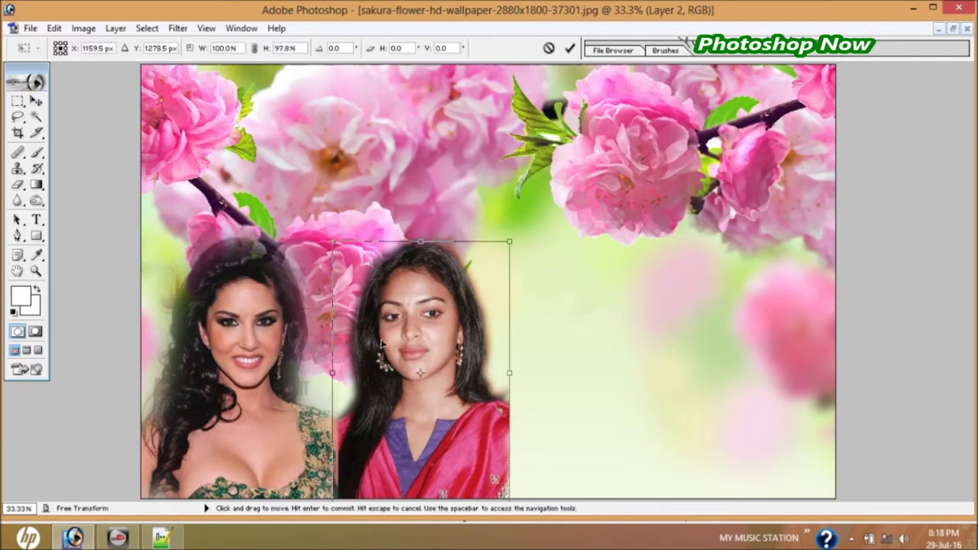
{"action": "key", "text": "Return"}
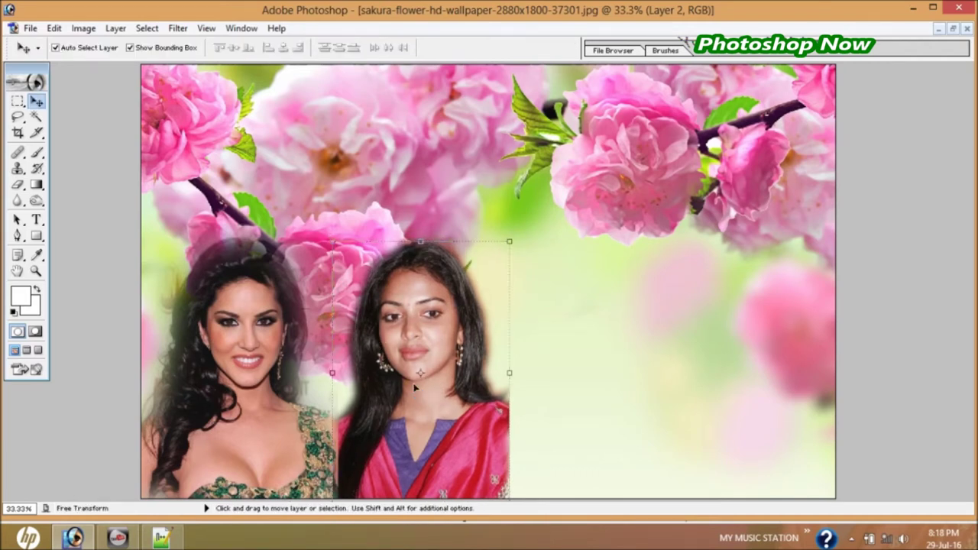
{"action": "left_click", "coordinate": [590, 418]}
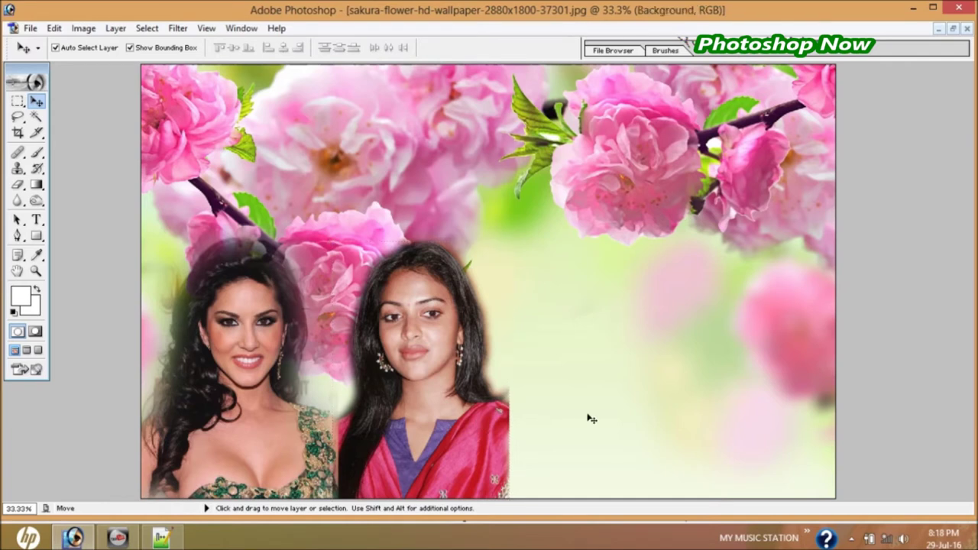
Shift the Background sakura wallpaper's hue to about -12, tinting it toward purple
{"action": "right_click", "coordinate": [458, 161]}
{"action": "left_click", "coordinate": [478, 168]}
{"action": "left_click", "coordinate": [82, 29]}
{"action": "mouse_move", "coordinate": [116, 65]}
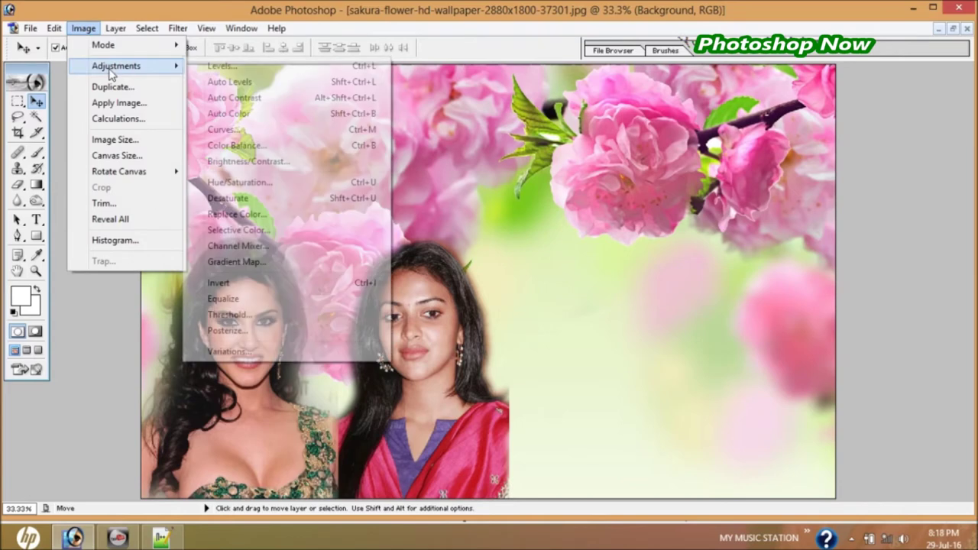
{"action": "left_click", "coordinate": [252, 183]}
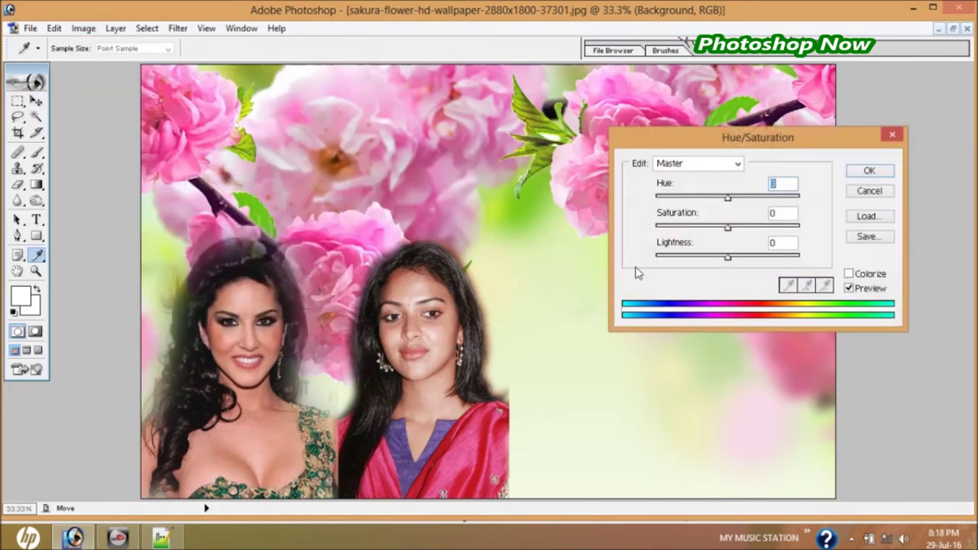
{"action": "mouse_move", "coordinate": [728, 197]}
{"action": "left_mouse_down"}
{"action": "mouse_move", "coordinate": [812, 212]}
{"action": "mouse_move", "coordinate": [722, 212]}
{"action": "left_mouse_up"}
{"action": "key", "text": "Escape"}
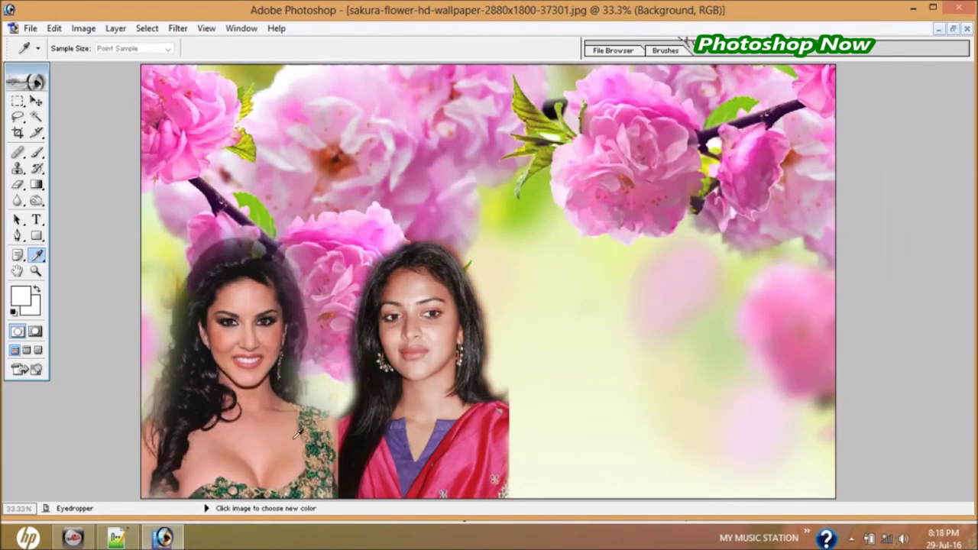
{"action": "mouse_move", "coordinate": [162, 537]}
{"action": "left_click", "coordinate": [188, 465]}
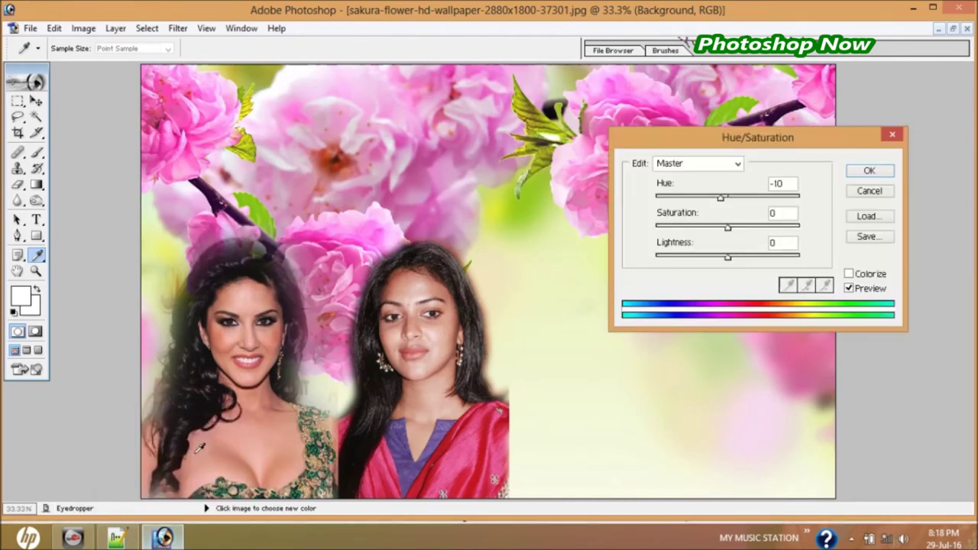
{"action": "left_click_drag", "start_coordinate": [720, 197], "coordinate": [721, 227]}
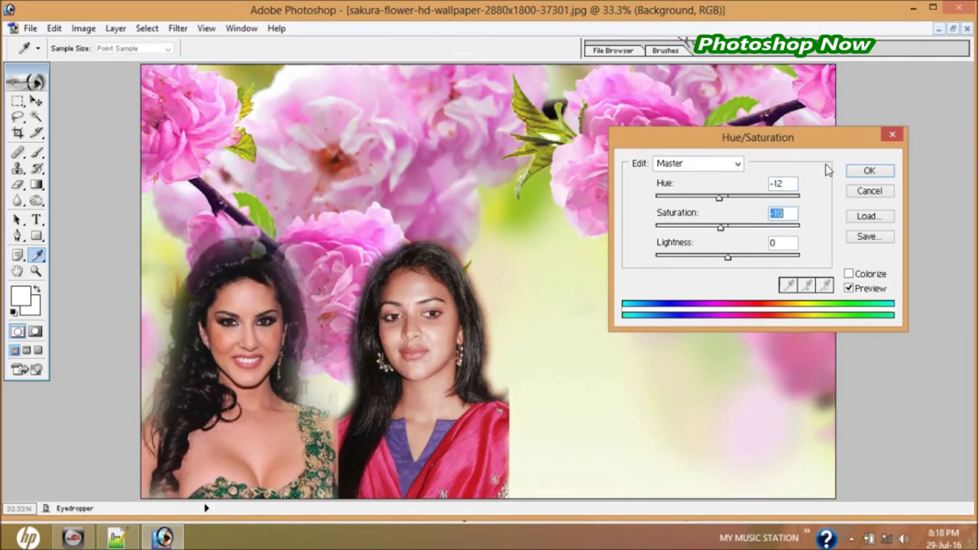
{"action": "left_click", "coordinate": [869, 172]}
{"action": "key", "text": "v"}
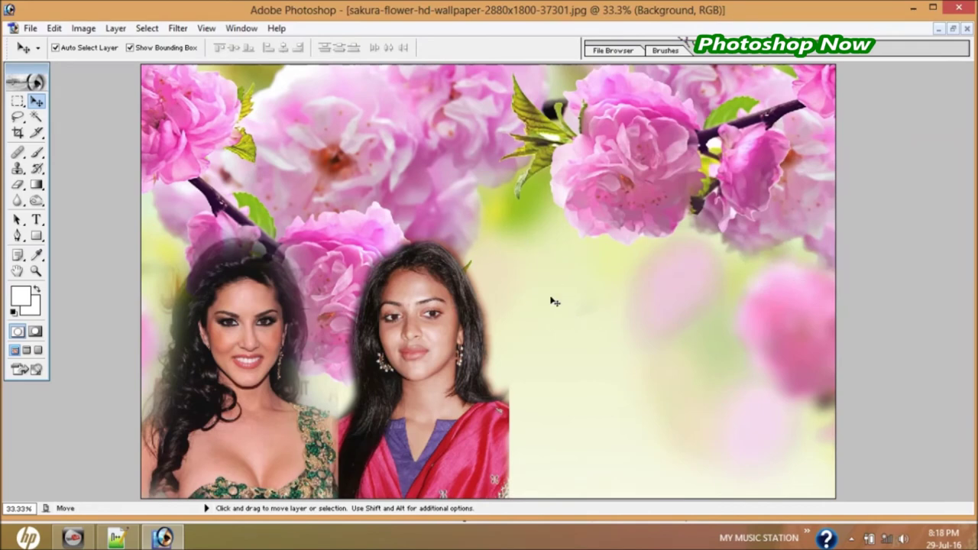
Save 'sakura-flower-hd-wallpaper-2880x1800-37301 copy.jpg' to the Desktop as JPEG at Maximum quality
{"action": "left_click", "coordinate": [30, 28]}
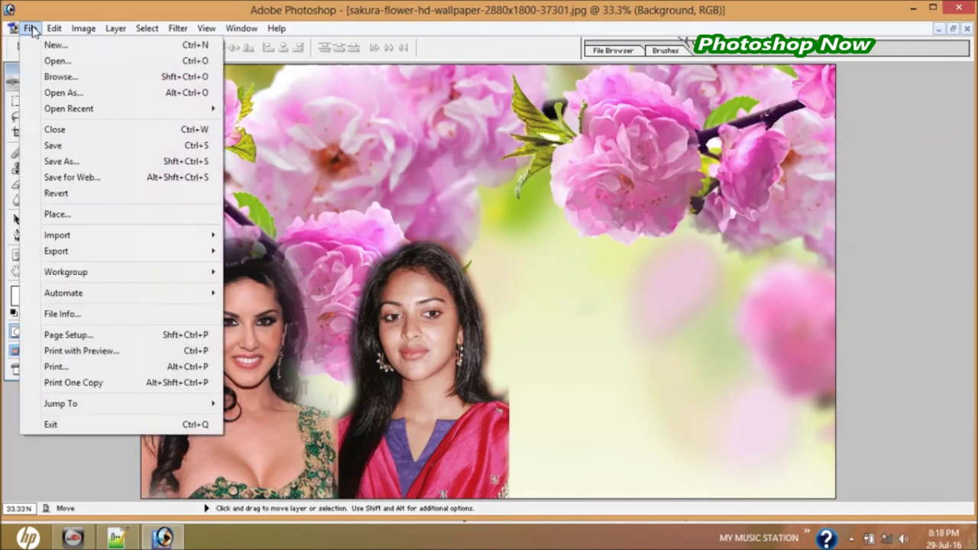
{"action": "left_click", "coordinate": [97, 161]}
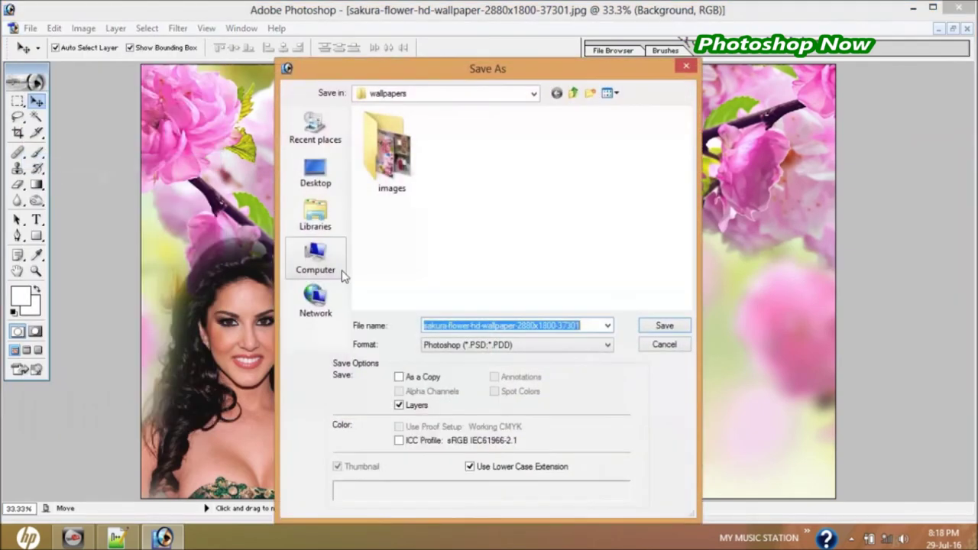
{"action": "left_click", "coordinate": [323, 174]}
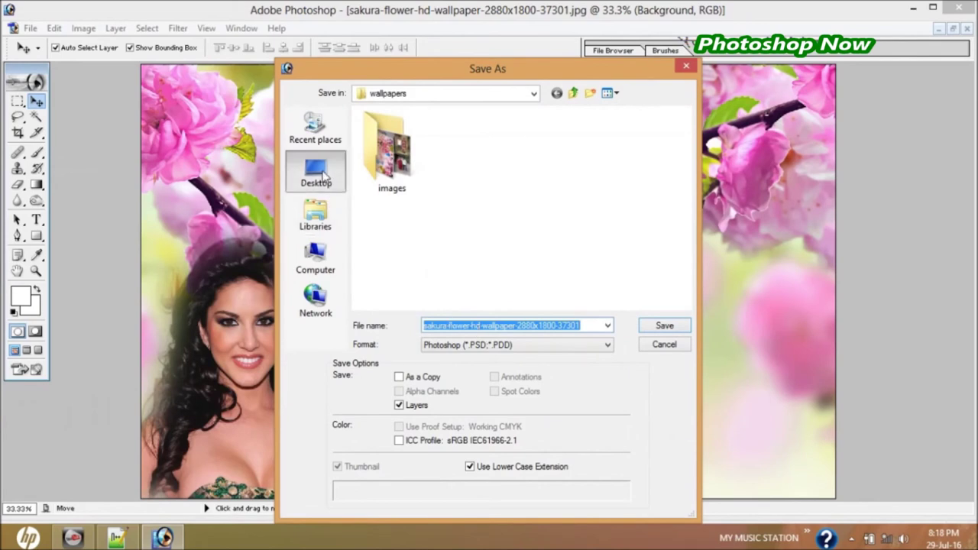
{"action": "left_click", "coordinate": [501, 347]}
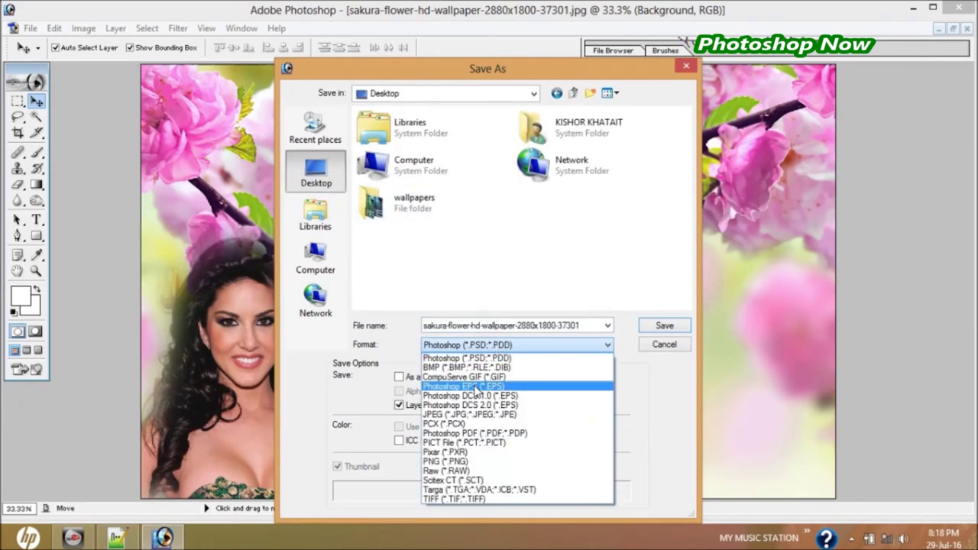
{"action": "left_click", "coordinate": [467, 413]}
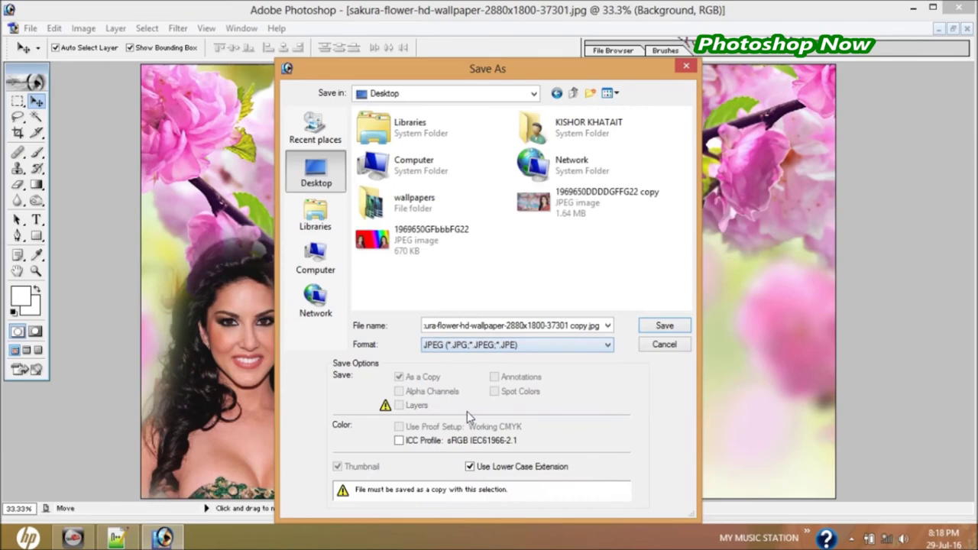
{"action": "left_click", "coordinate": [527, 328]}
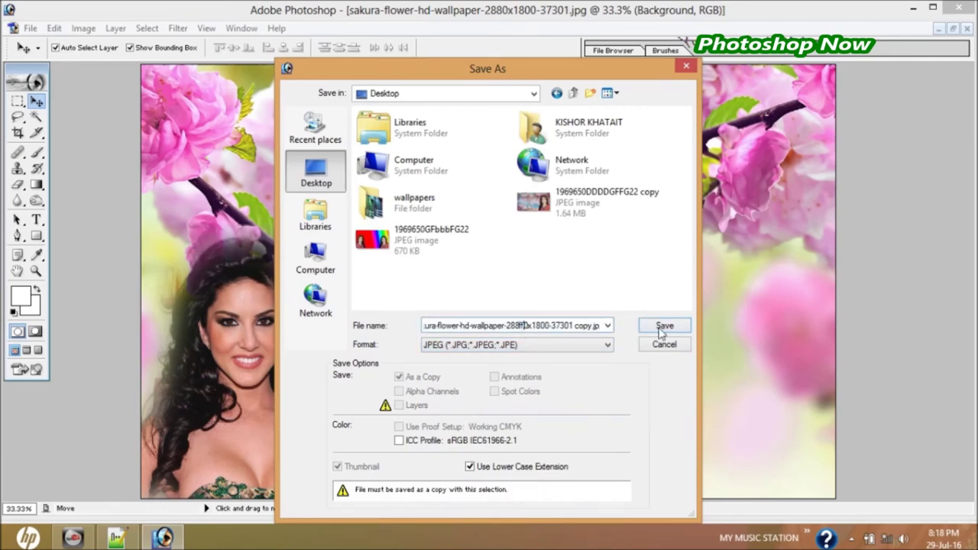
{"action": "left_click", "coordinate": [664, 327]}
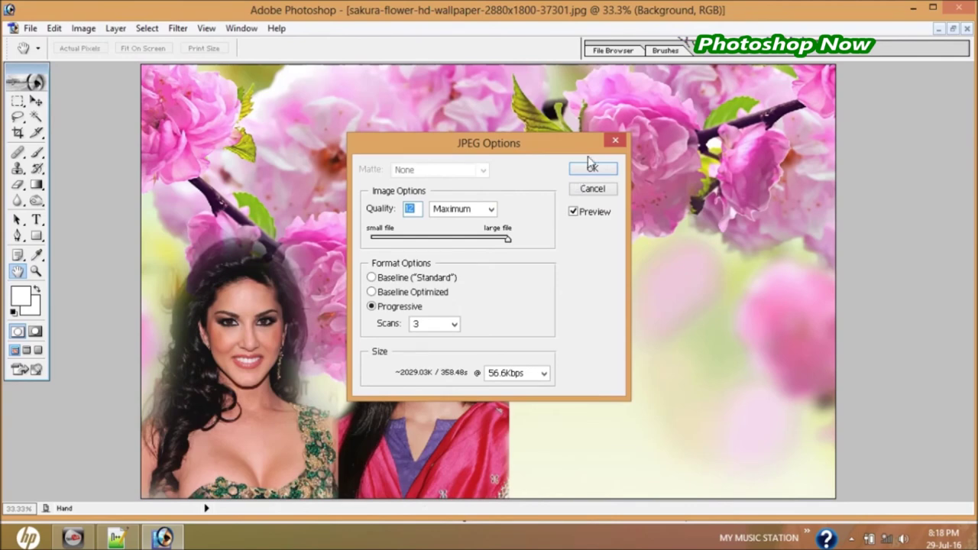
{"action": "left_click", "coordinate": [592, 170]}
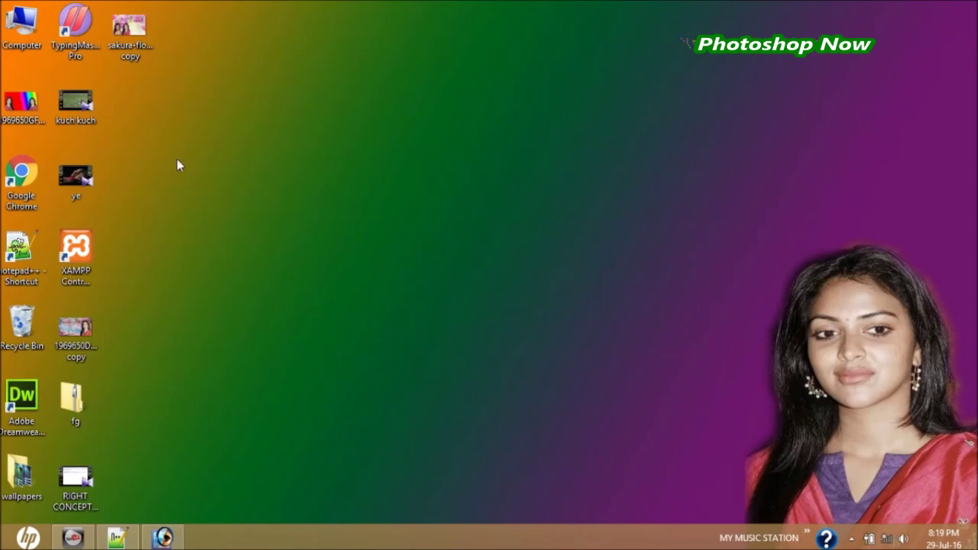
View the saved JPEG in Windows Photo Viewer, zoomed in on the faces, then close it
{"action": "double_click", "coordinate": [129, 31]}
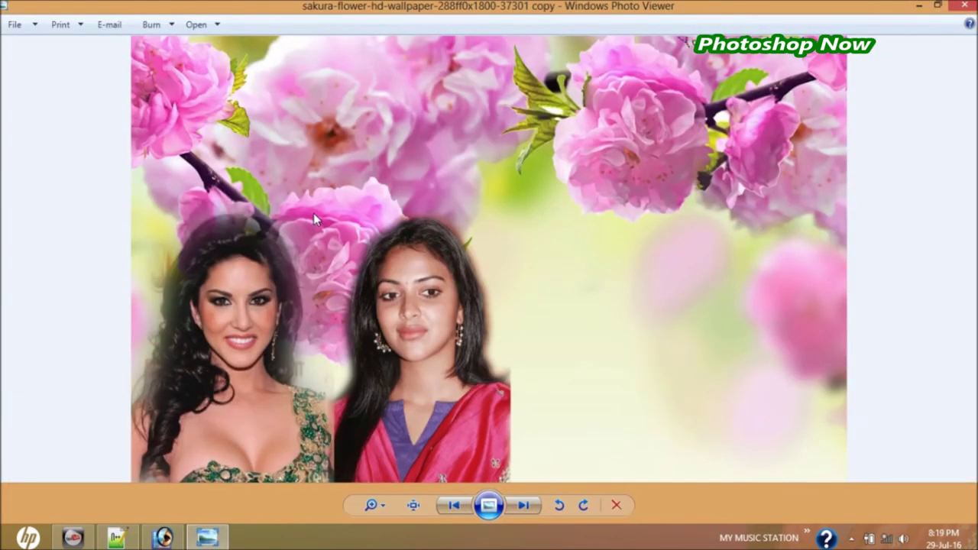
{"action": "scroll", "coordinate": [313, 213], "scroll_direction": "up", "scroll_amount": 2}
{"action": "scroll", "coordinate": [319, 211], "scroll_direction": "up", "scroll_amount": 2}
{"action": "scroll", "coordinate": [114, 295], "scroll_direction": "up", "scroll_amount": 1}
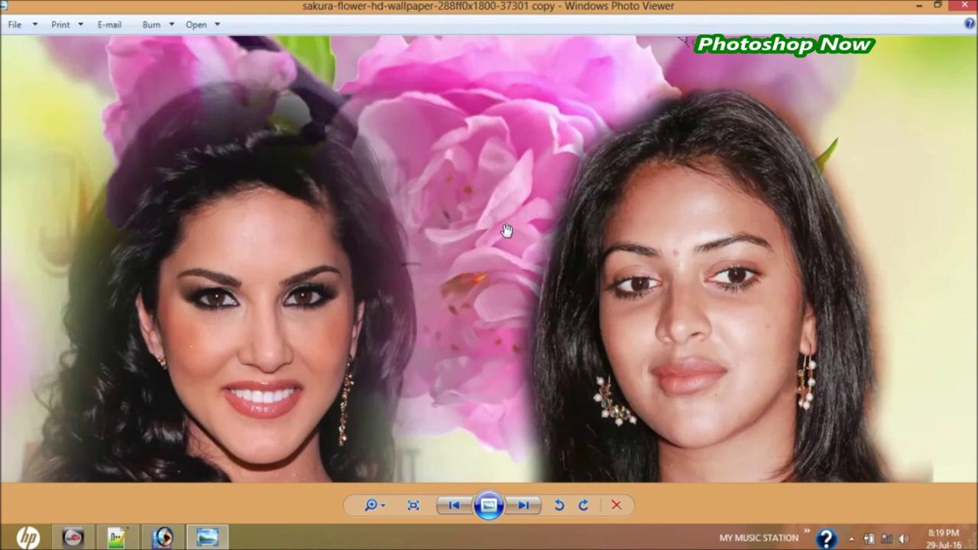
{"action": "scroll", "coordinate": [508, 244], "scroll_direction": "up", "scroll_amount": 1}
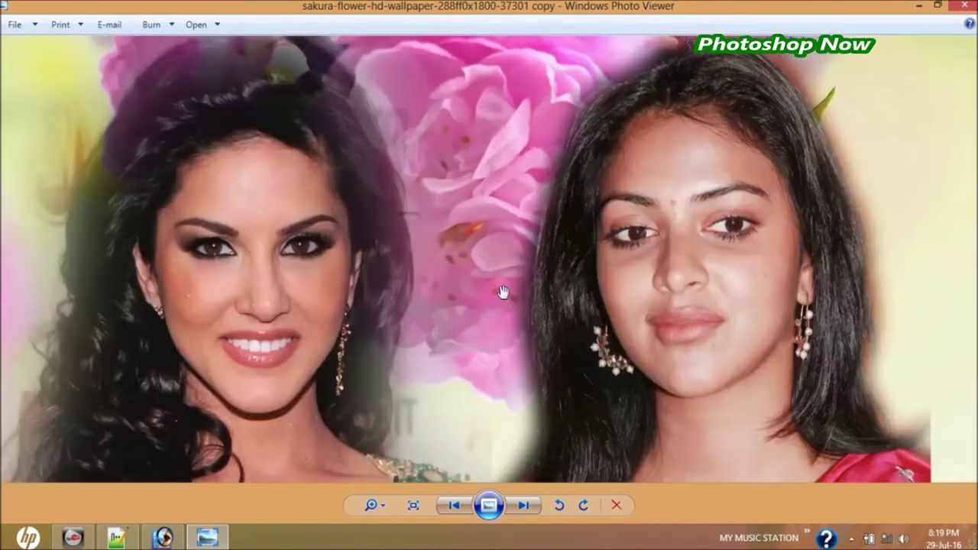
{"action": "left_click", "coordinate": [960, 6]}
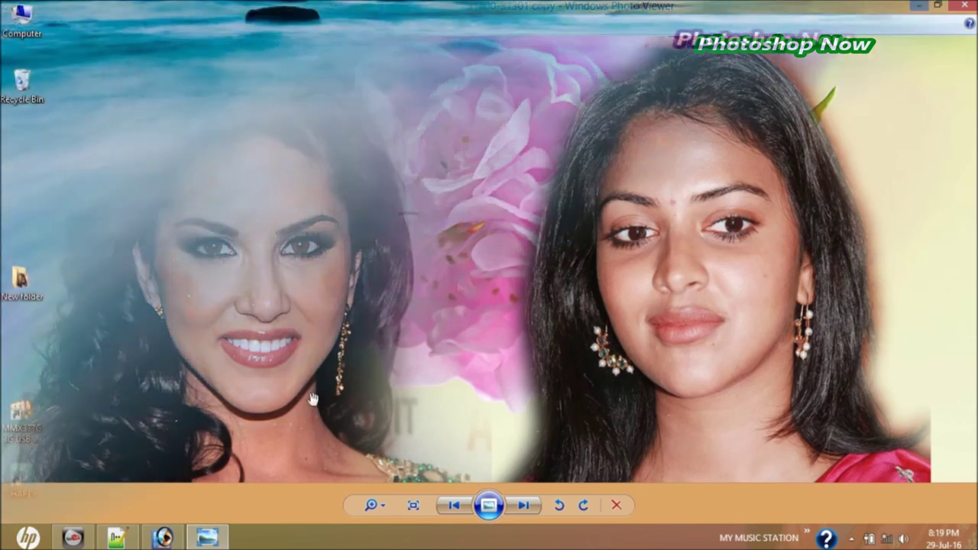